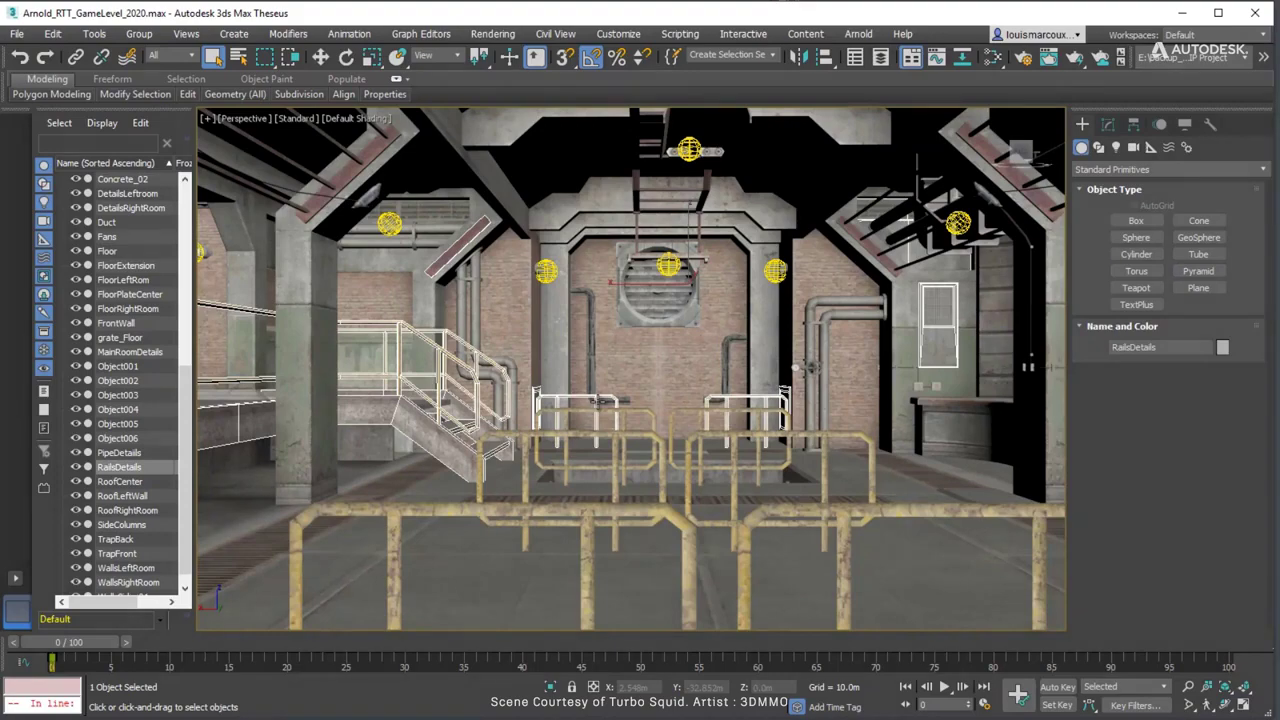
Select the Floor object and inspect its Unwrap UVW layout on map channel 2 in the UV editor
{"action": "key", "text": "Up"}
{"action": "left_click_drag", "start_coordinate": [606, 402], "coordinate": [797, 537]}
{"action": "key", "text": "Escape"}
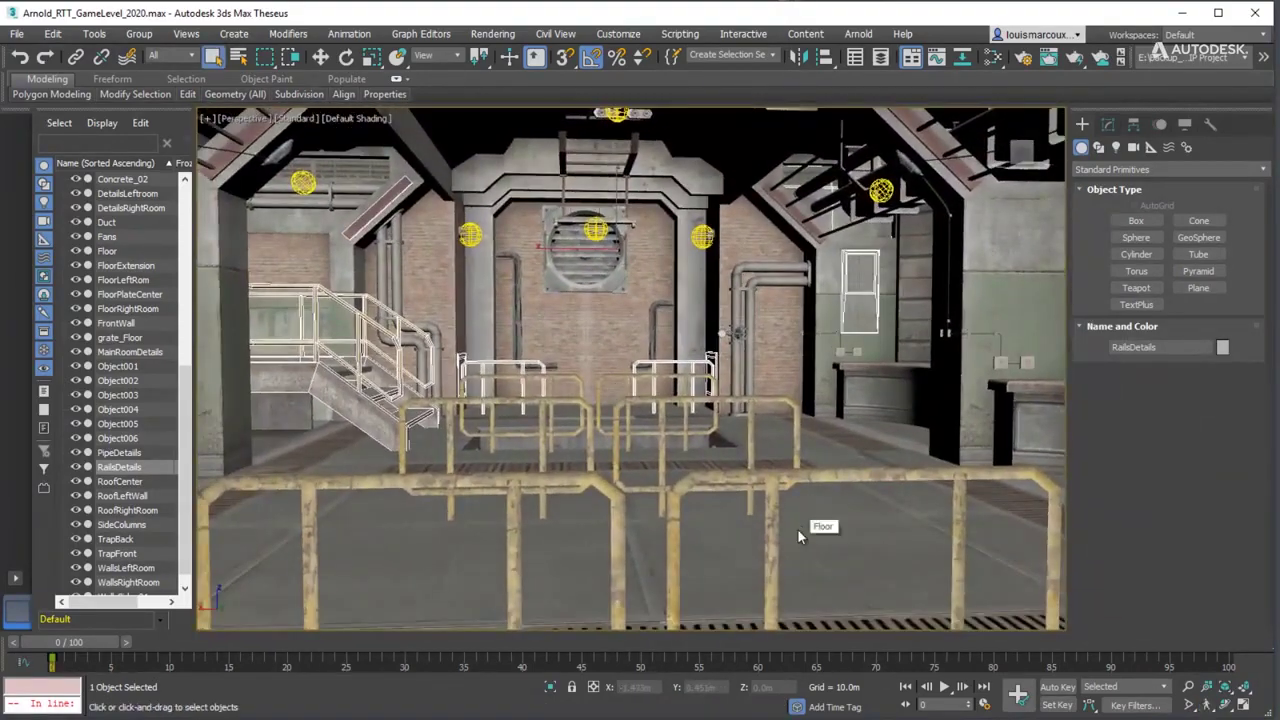
{"action": "left_click", "coordinate": [797, 537]}
{"action": "left_click", "coordinate": [1107, 124]}
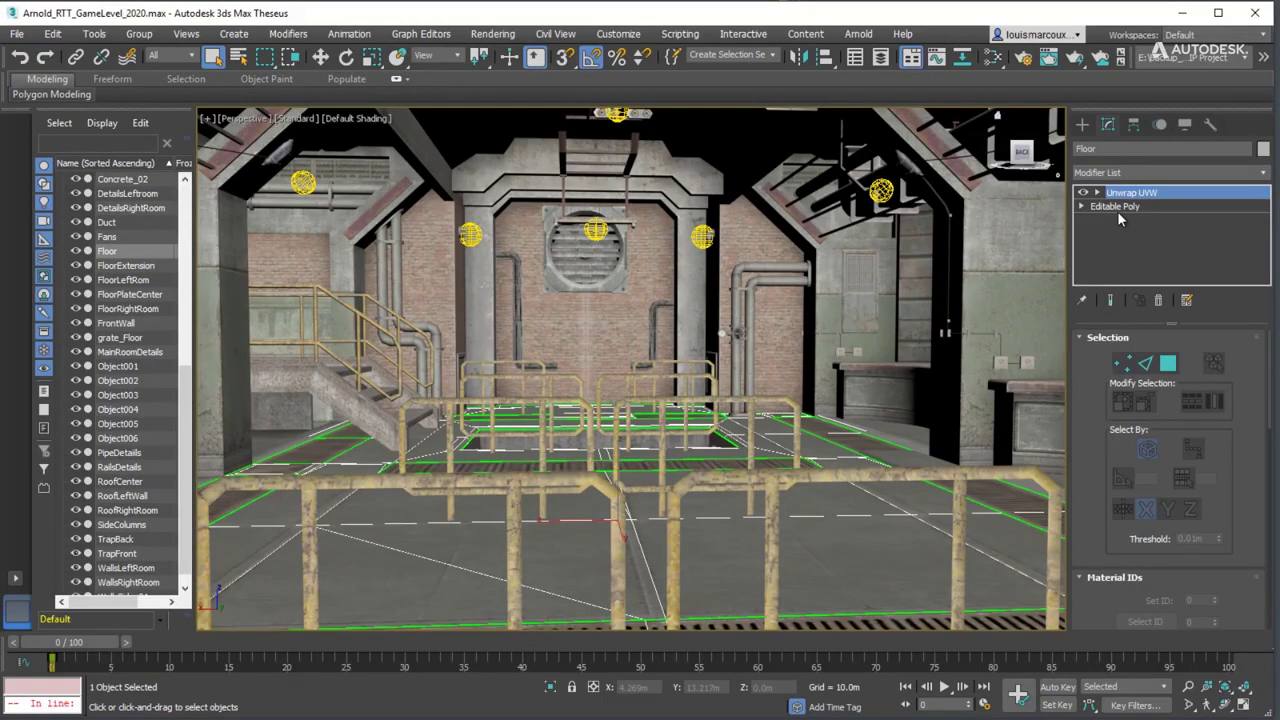
{"action": "scroll", "coordinate": [1155, 440], "scroll_direction": "down", "scroll_amount": 5}
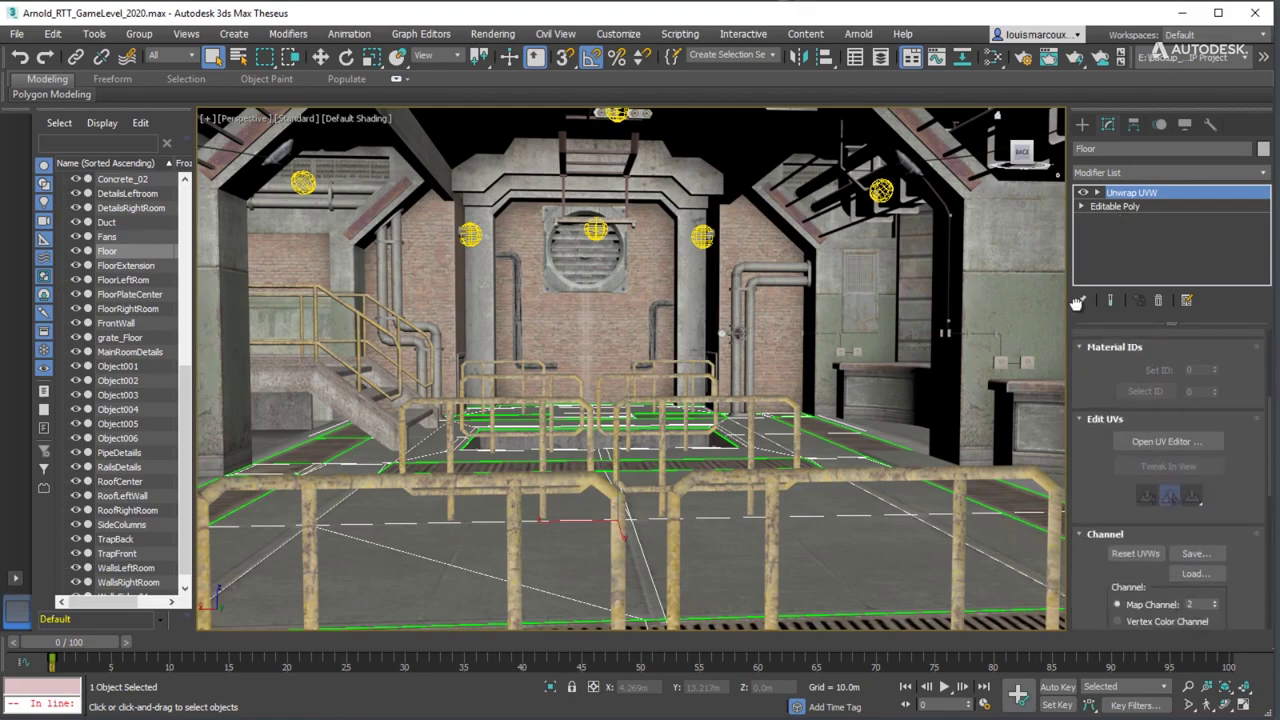
{"action": "left_click", "coordinate": [1155, 440]}
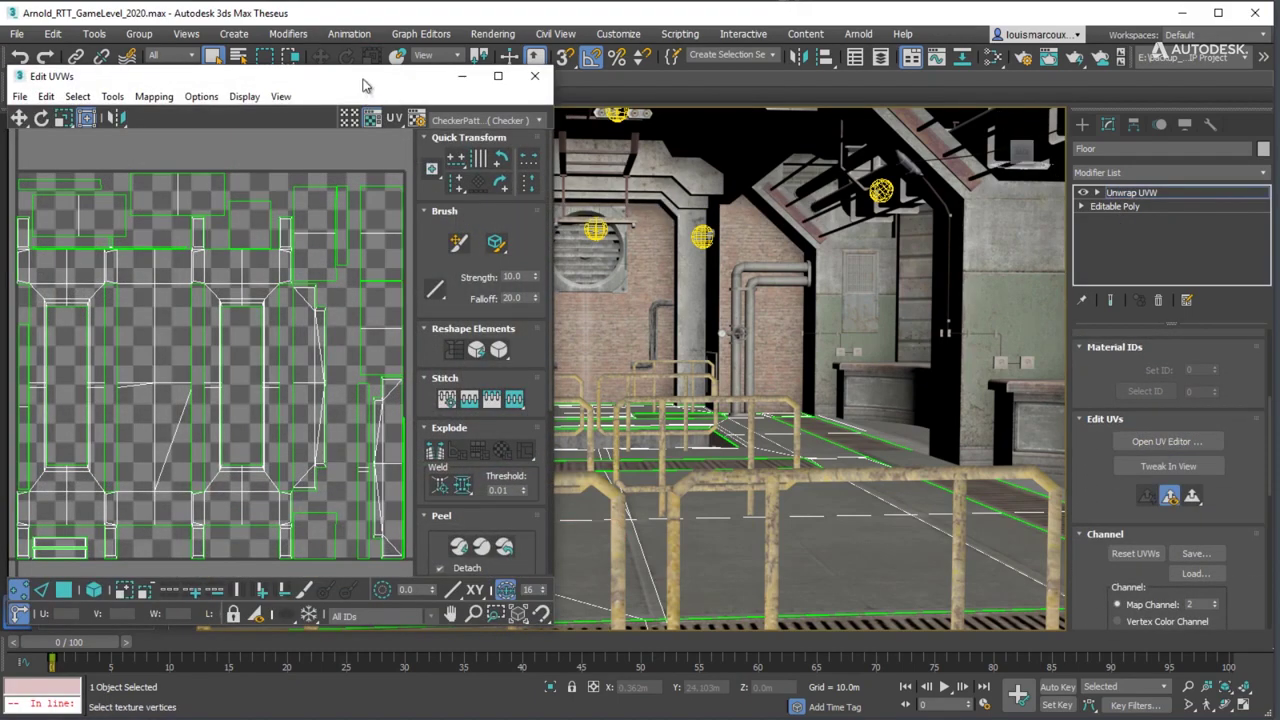
{"action": "left_click_drag", "start_coordinate": [366, 84], "coordinate": [398, 57]}
{"action": "left_click", "coordinate": [570, 48]}
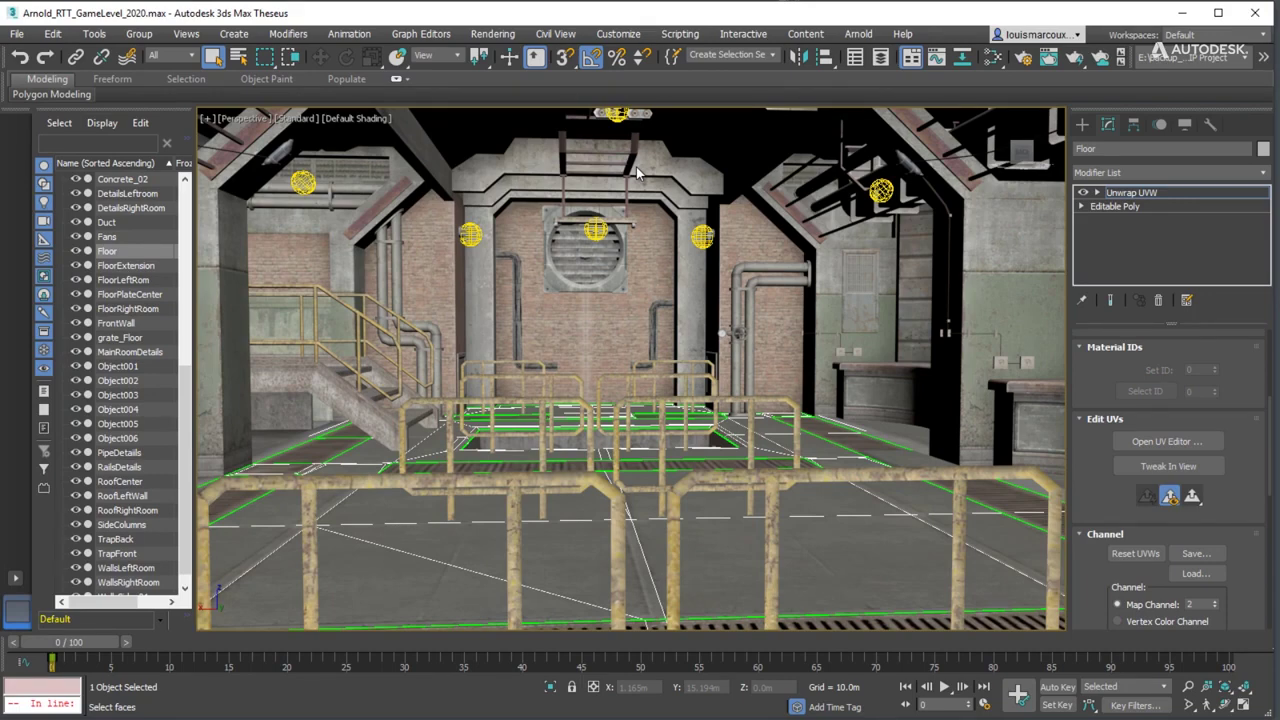
Pick the floor's material into the Slate Material Editor and examine its nodes and Physical Material parameters
{"action": "left_click", "coordinate": [993, 56]}
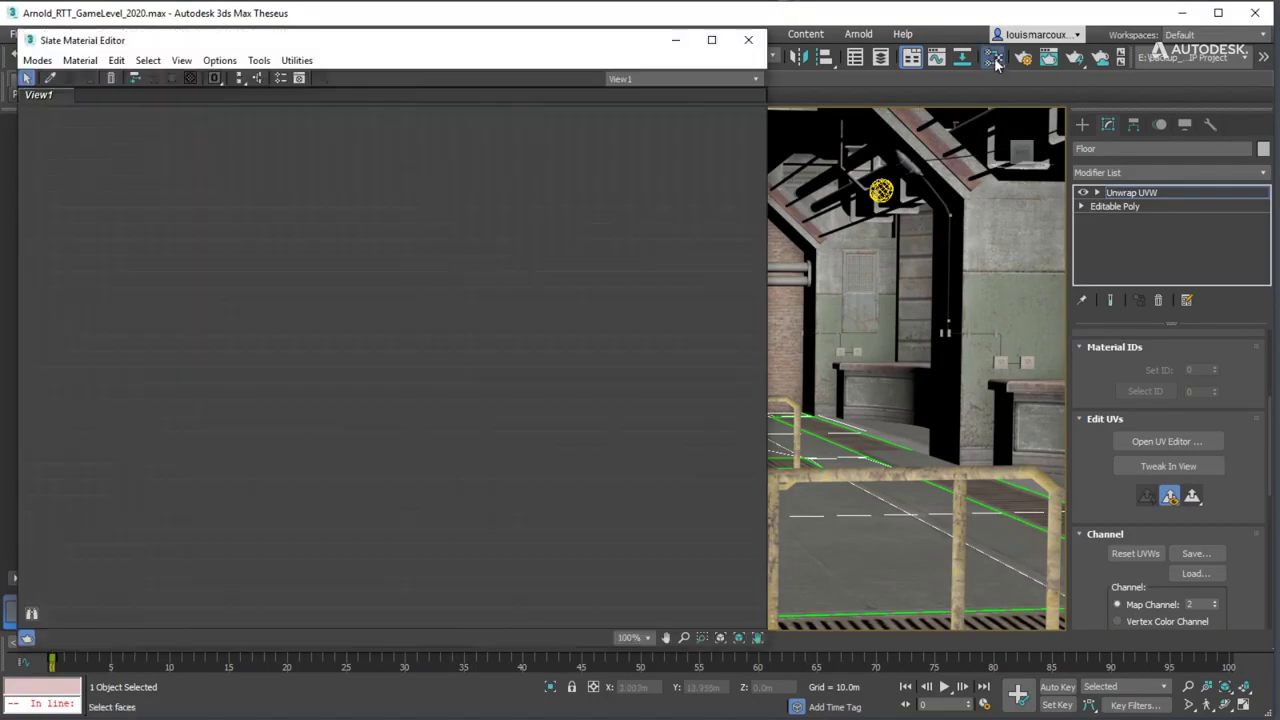
{"action": "left_click", "coordinate": [50, 77]}
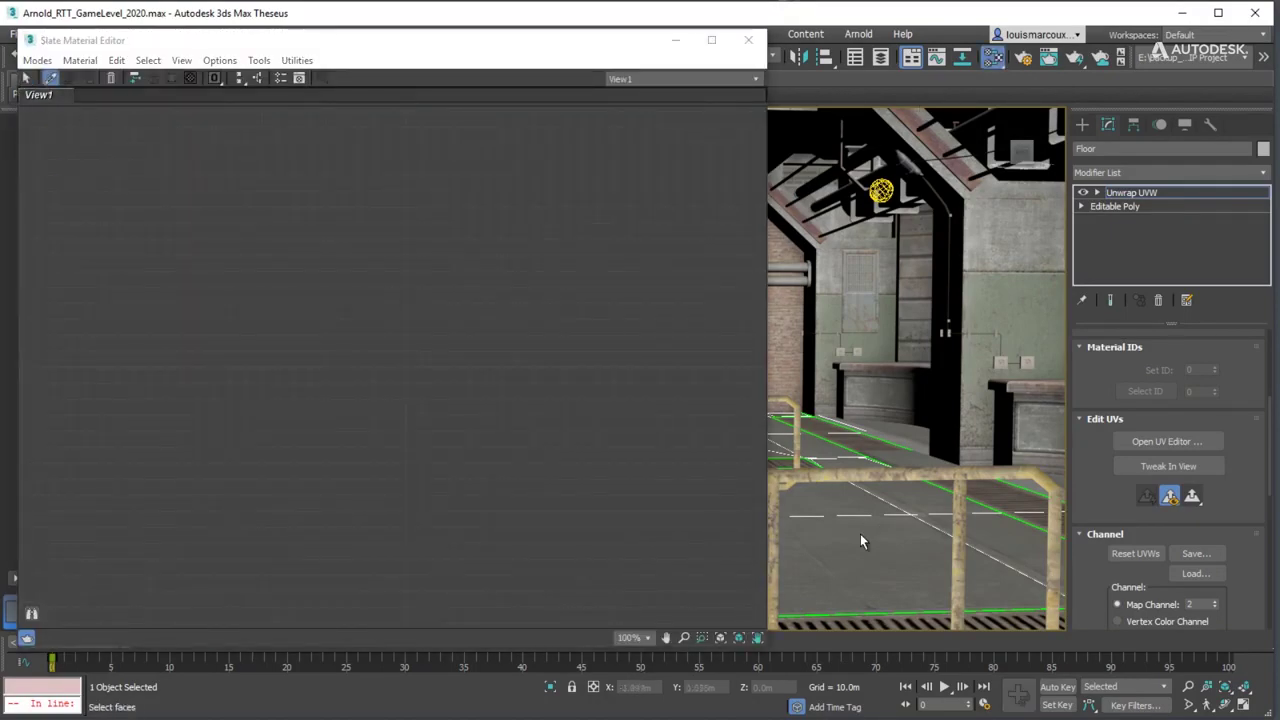
{"action": "left_click", "coordinate": [860, 534]}
{"action": "double_click", "coordinate": [395, 182]}
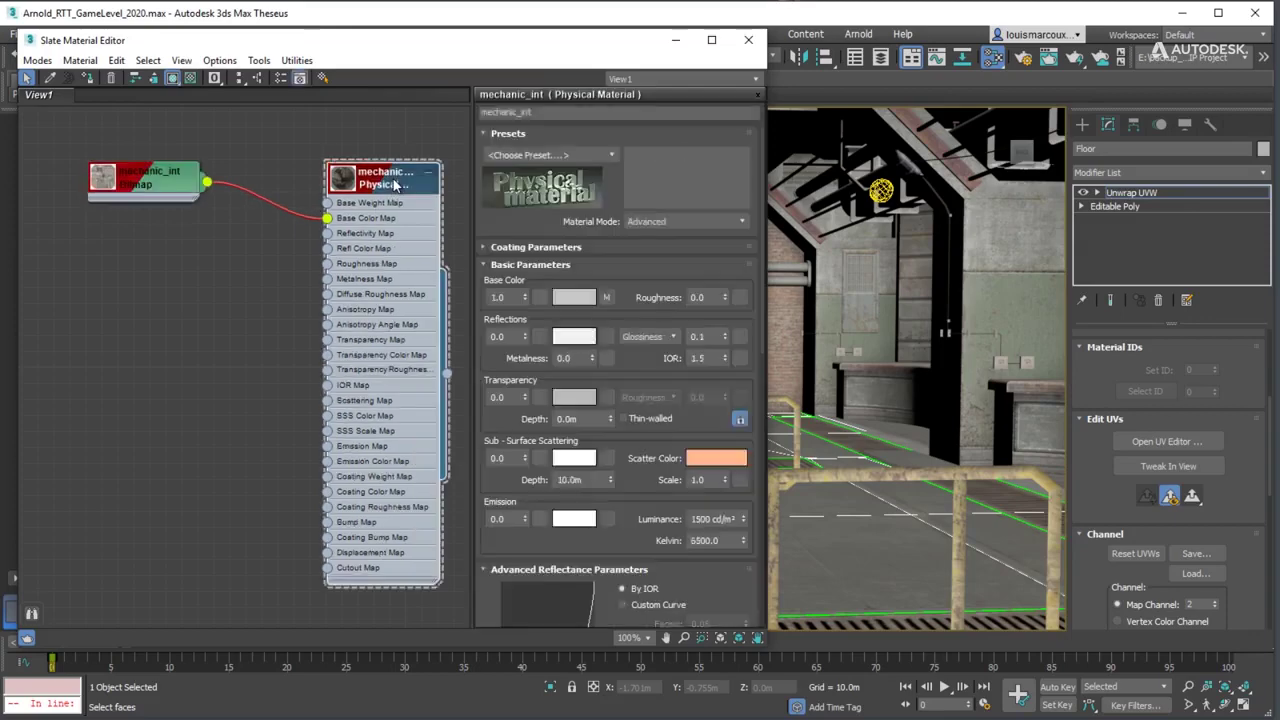
{"action": "left_click", "coordinate": [758, 95]}
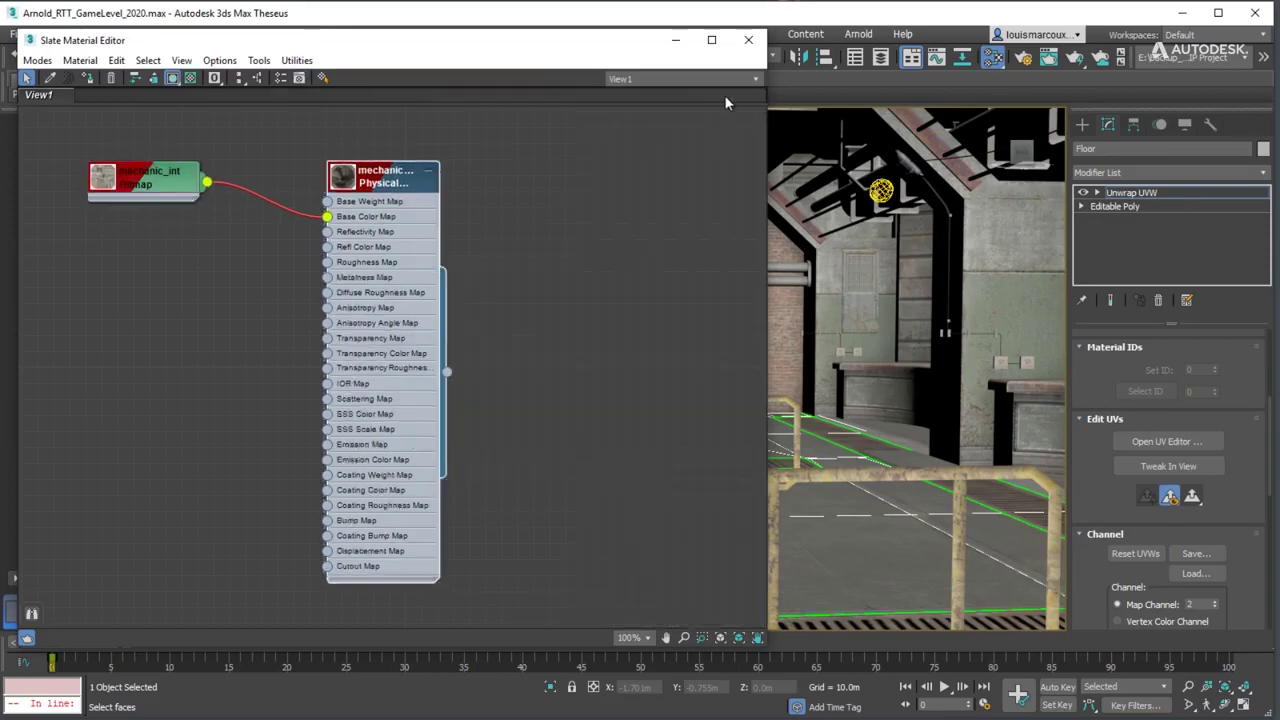
{"action": "left_click", "coordinate": [757, 43]}
Select everything in the scene and add Lighting and Arnold_albedo maps to the selection in Bake to Texture
{"action": "left_click", "coordinate": [52, 33]}
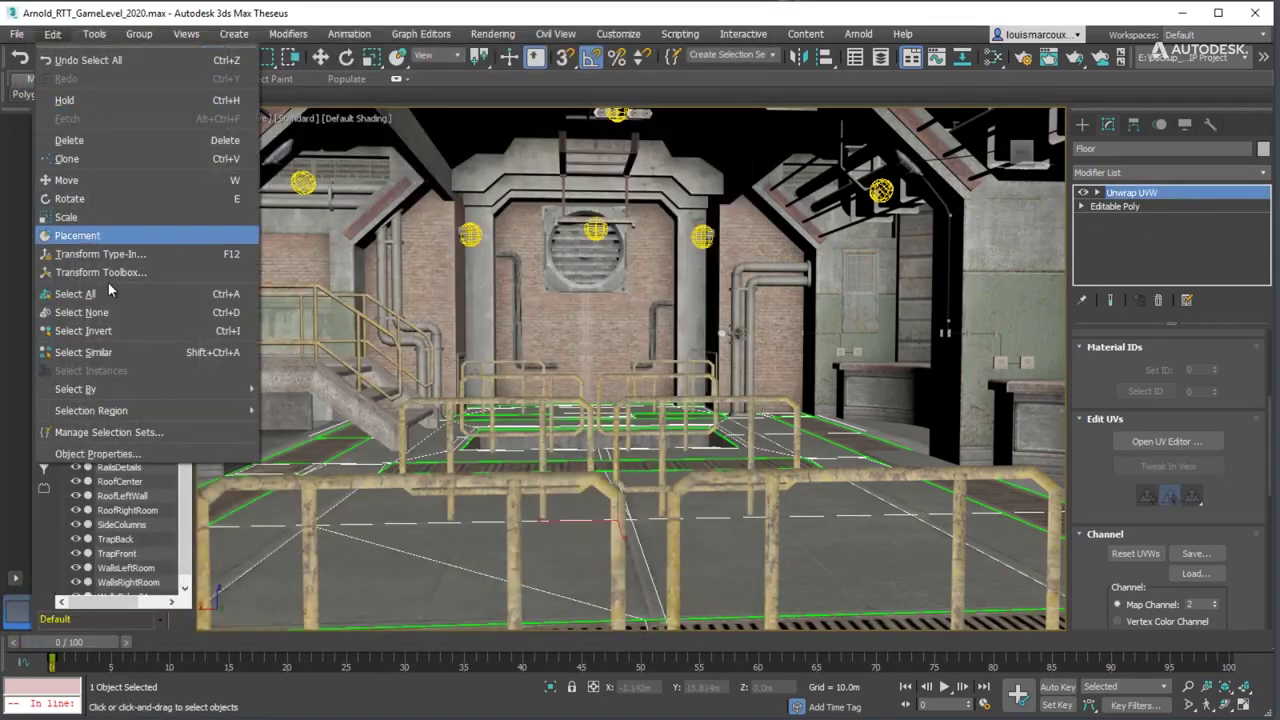
{"action": "left_click", "coordinate": [113, 294]}
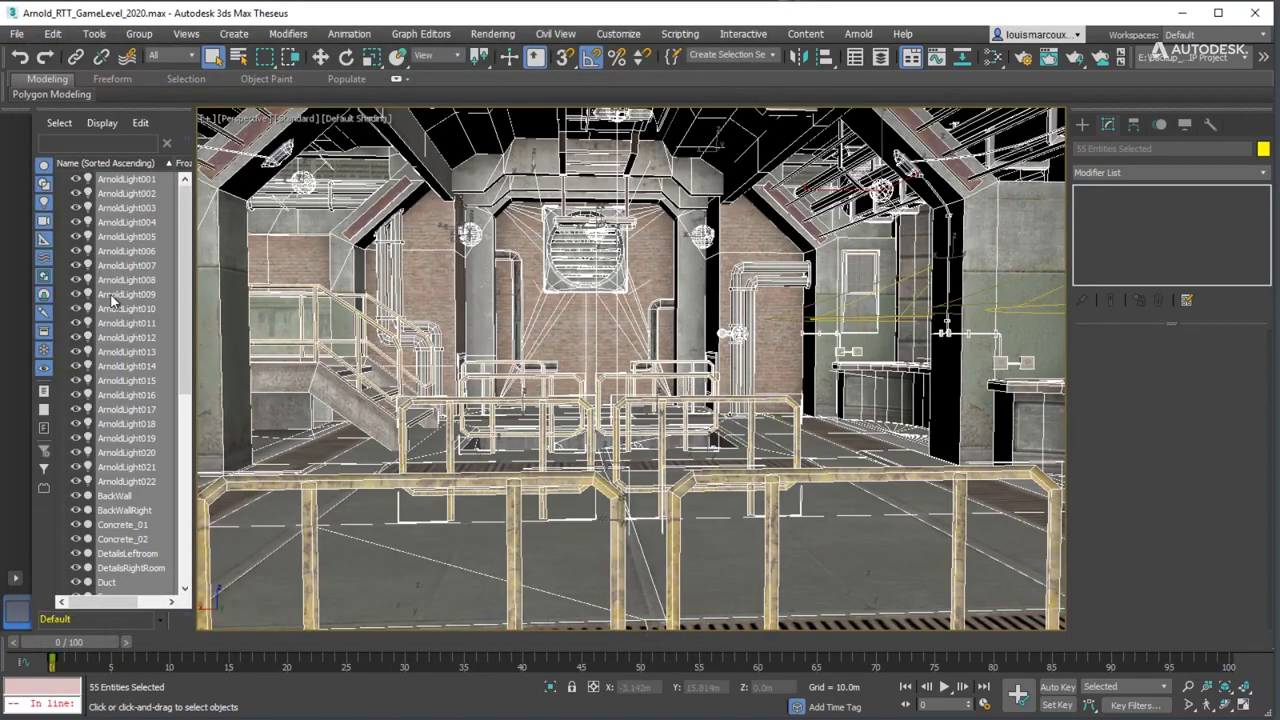
{"action": "left_click", "coordinate": [493, 34]}
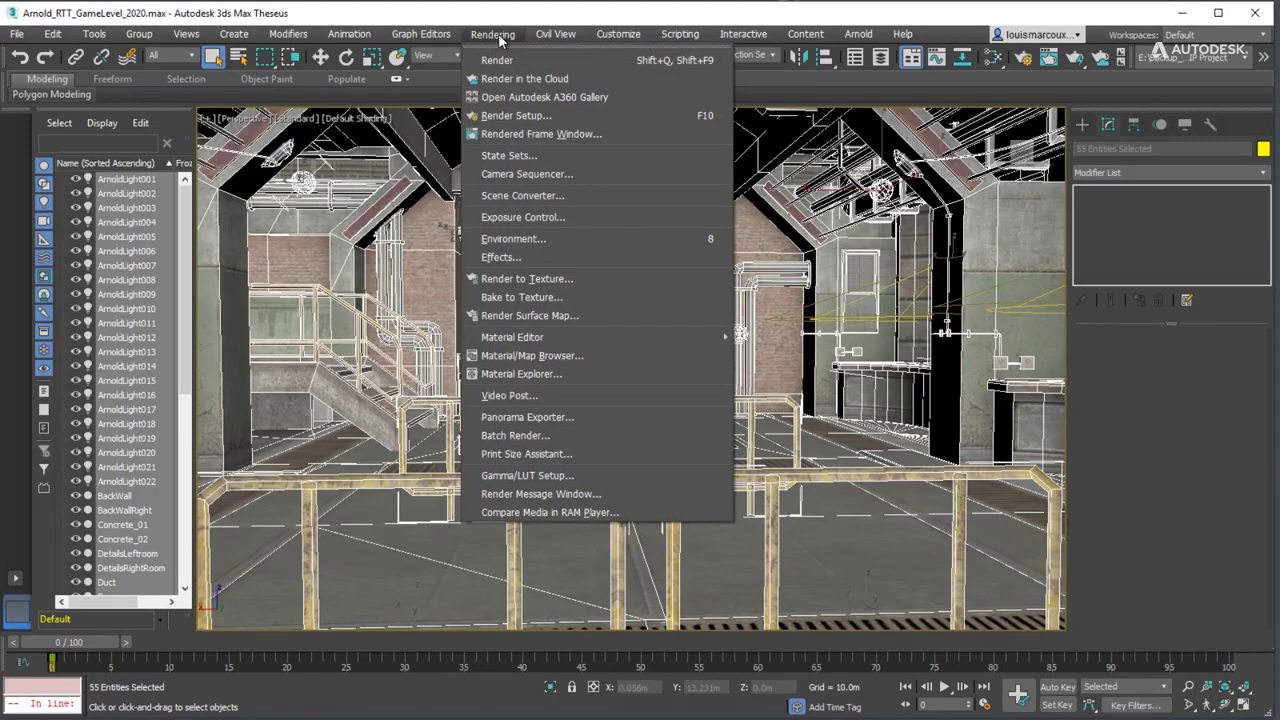
{"action": "left_click", "coordinate": [517, 297]}
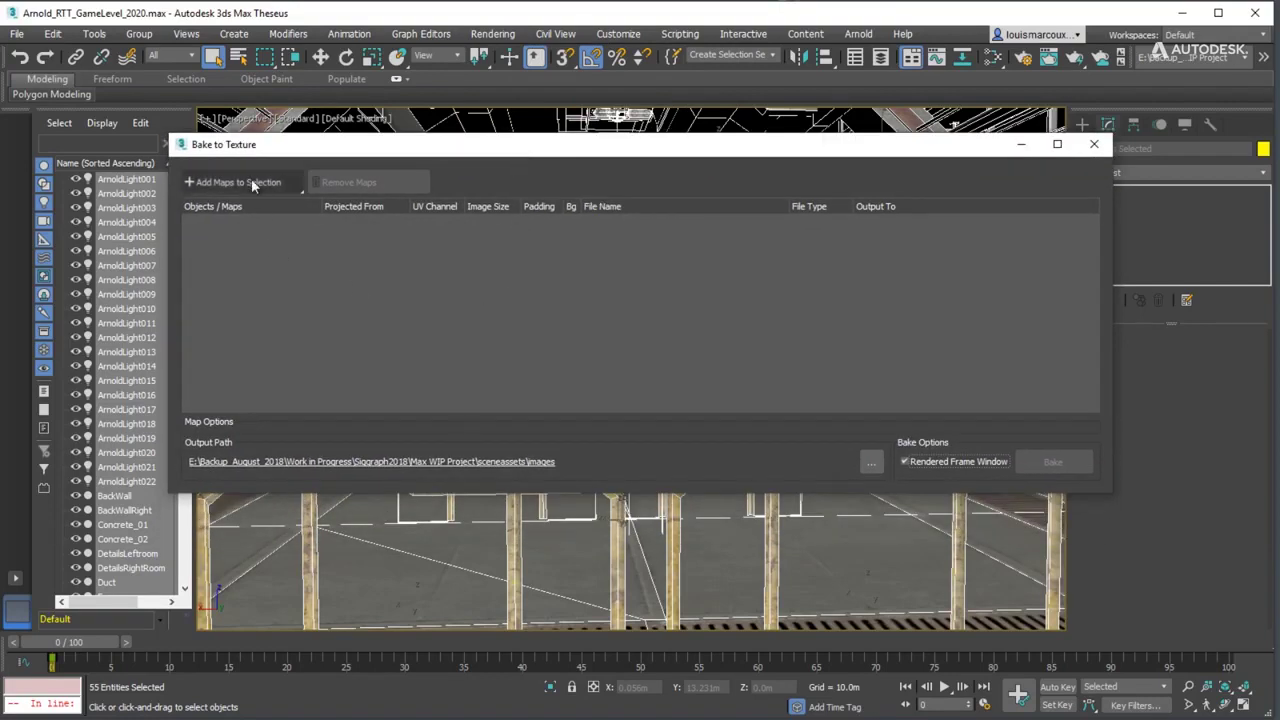
{"action": "left_click", "coordinate": [253, 185]}
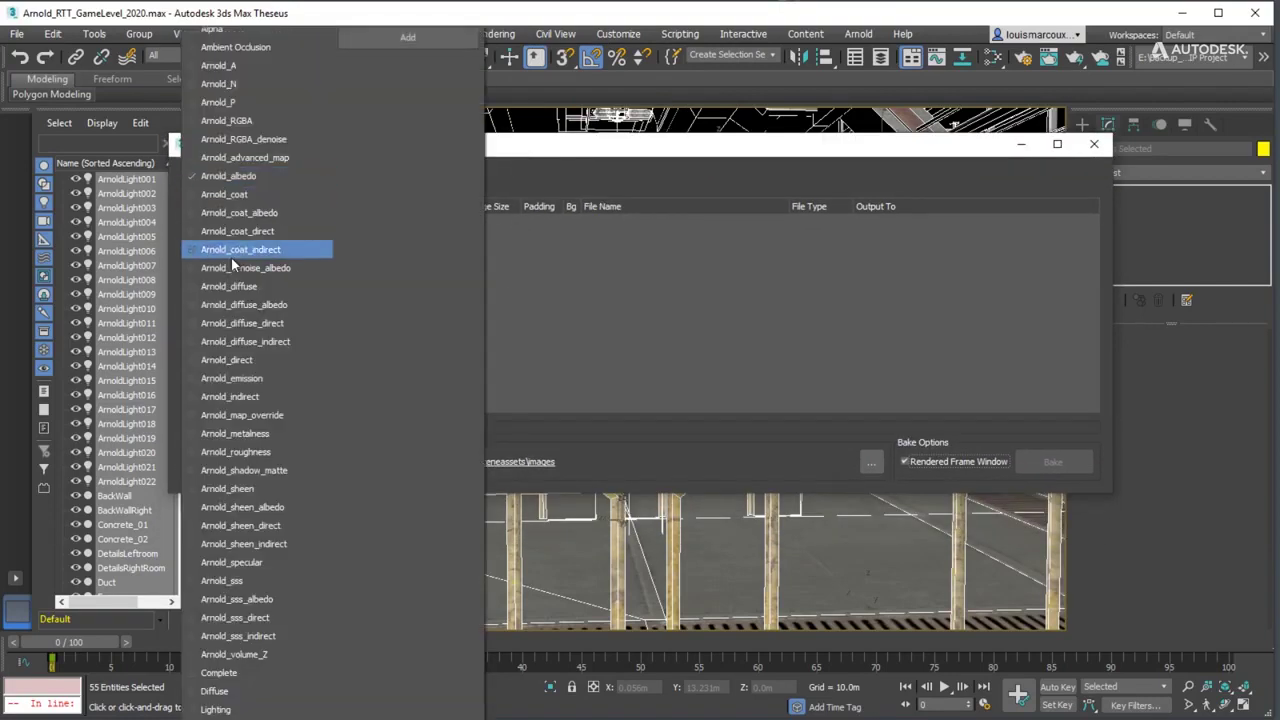
{"action": "left_click", "coordinate": [191, 710]}
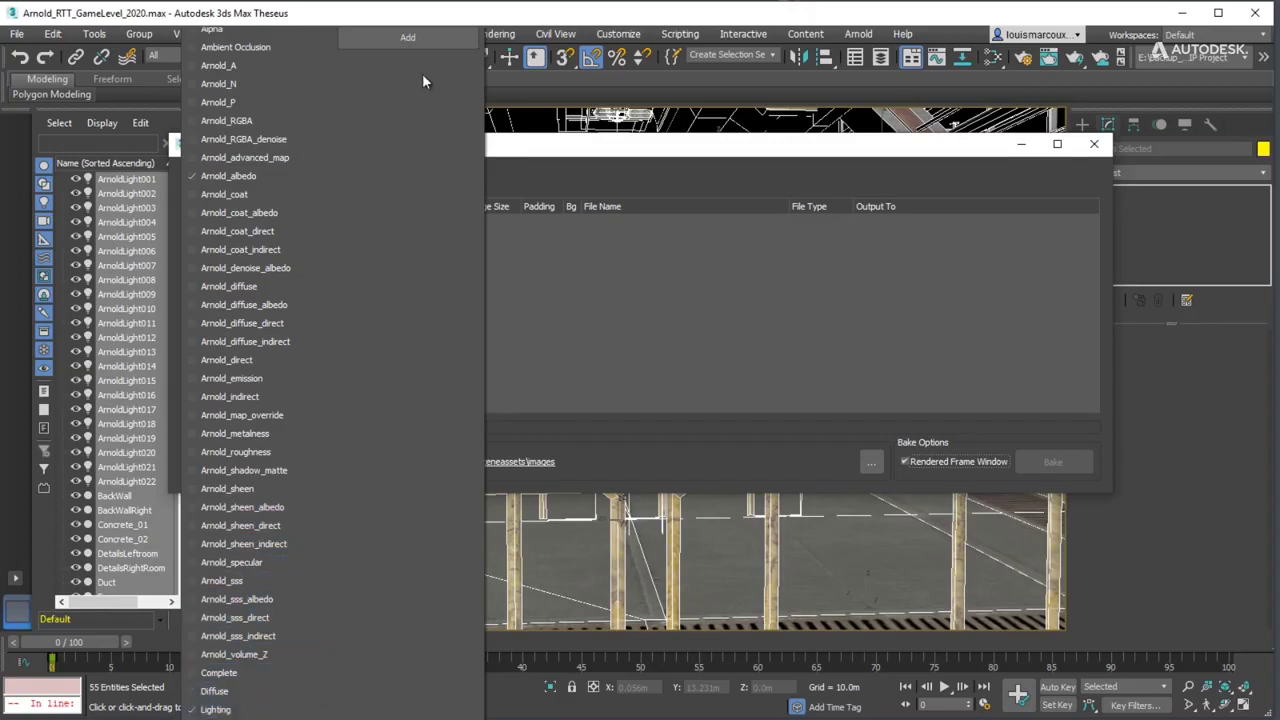
{"action": "left_click", "coordinate": [406, 37]}
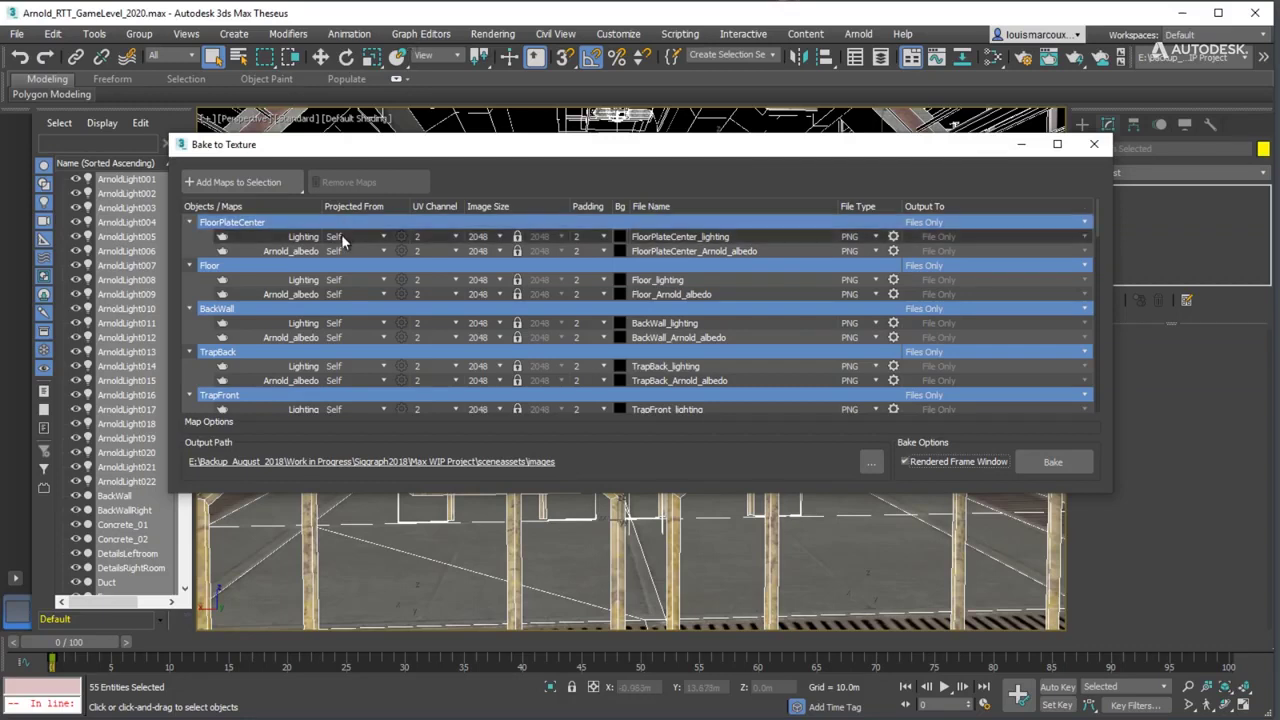
Set all the bake maps to UV channel 2 and an image size of 1024
{"action": "key", "text": "ctrl+a"}
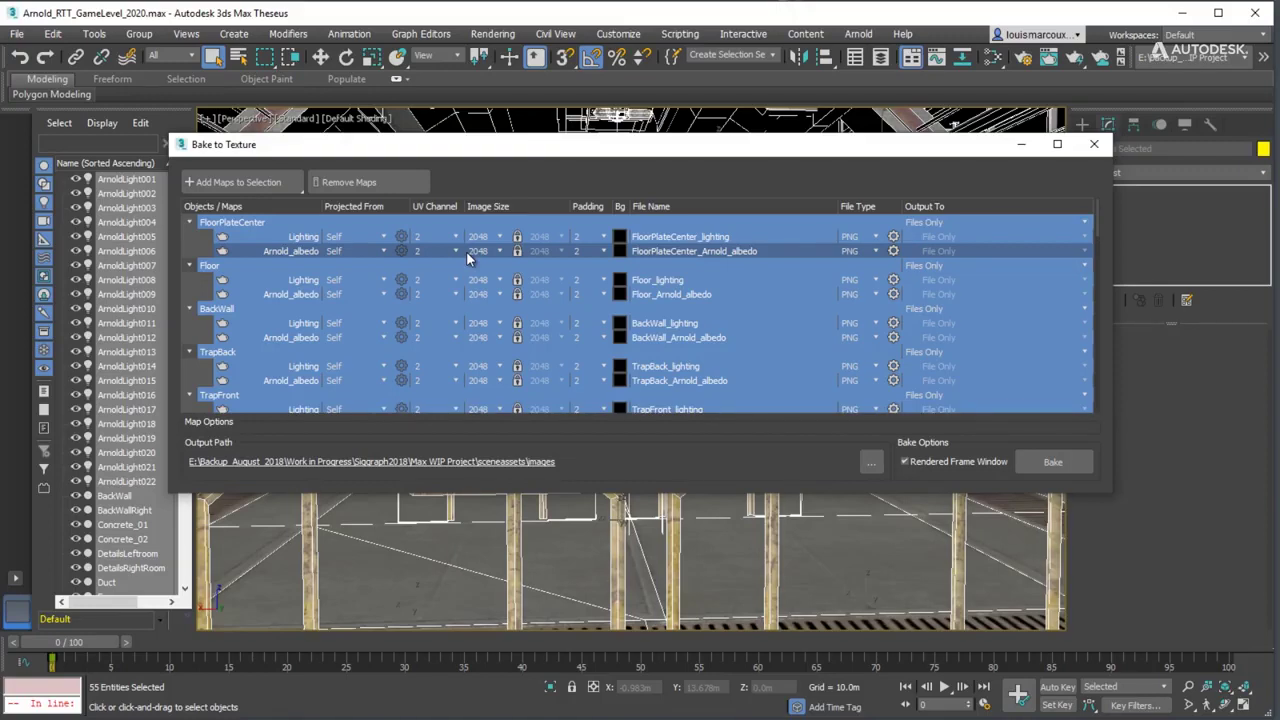
{"action": "left_click", "coordinate": [455, 251]}
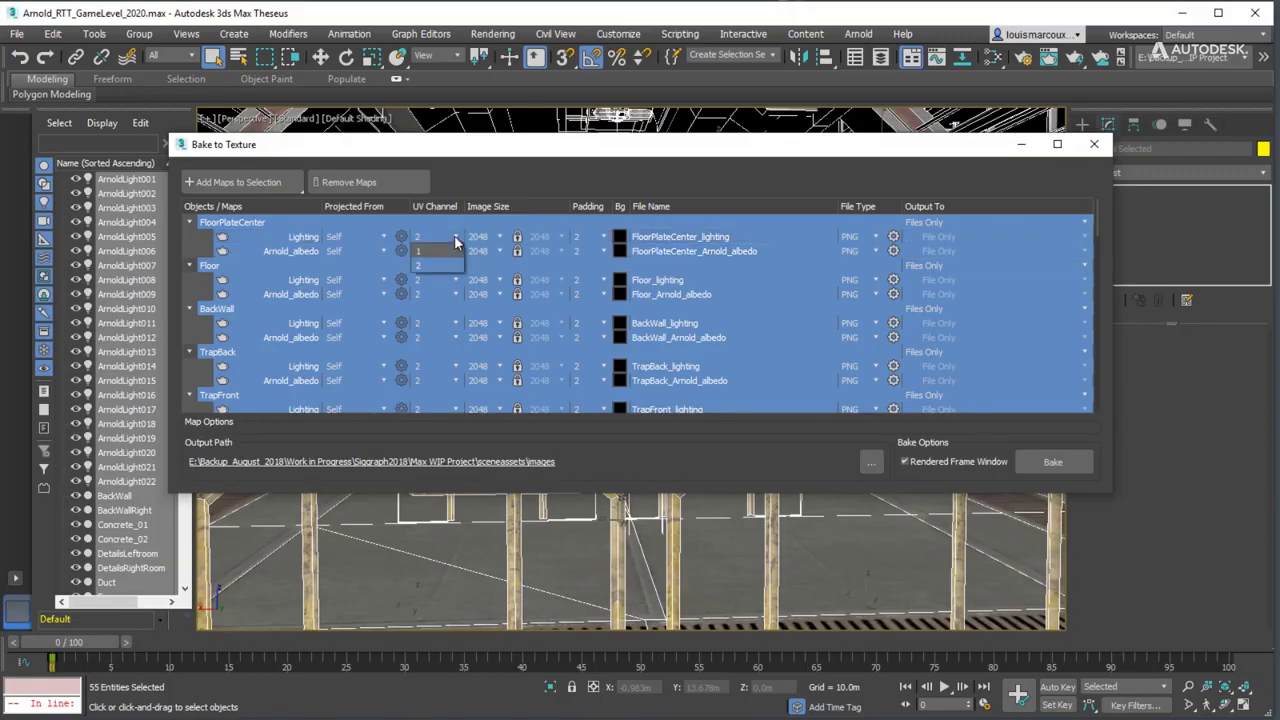
{"action": "left_click", "coordinate": [423, 263]}
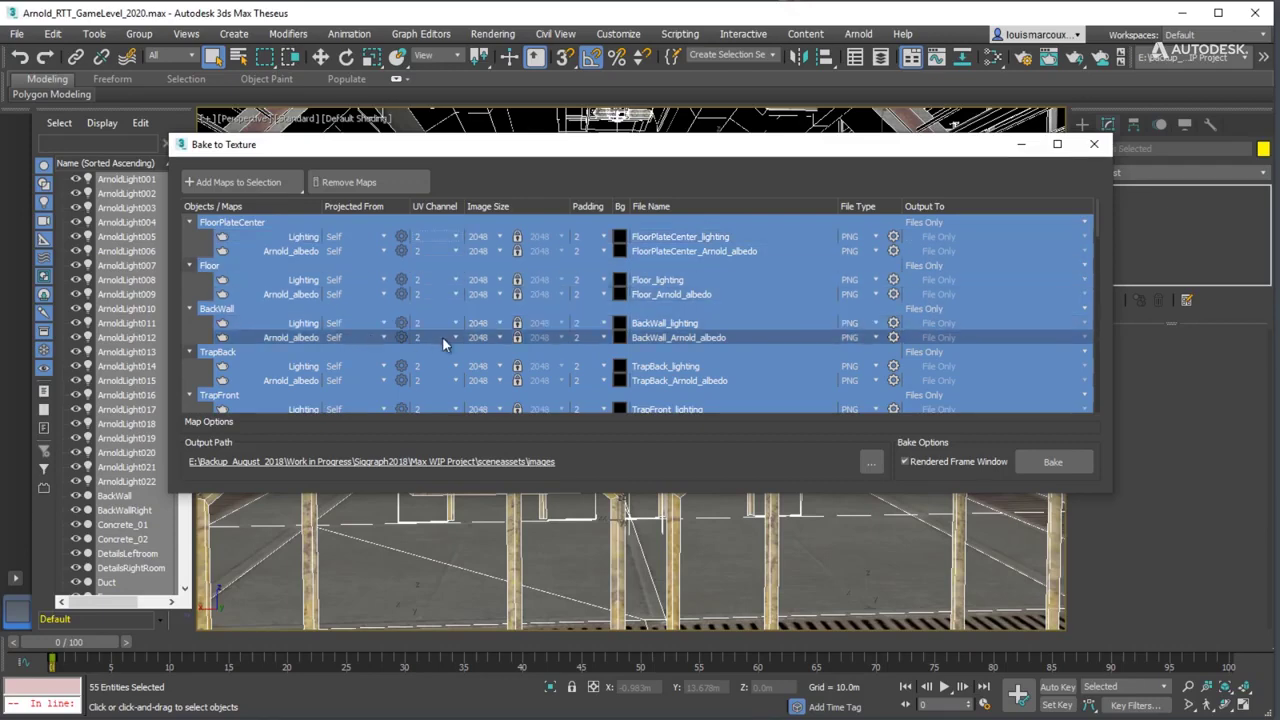
{"action": "left_click", "coordinate": [502, 237]}
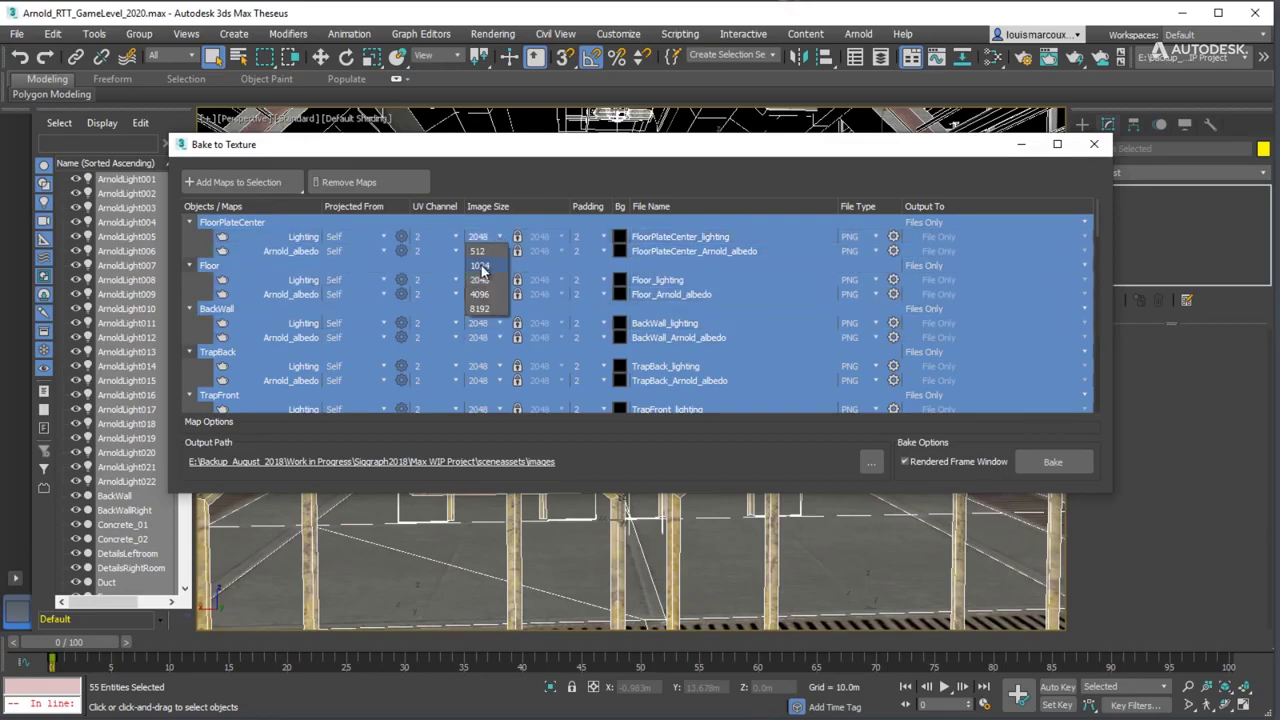
{"action": "left_click", "coordinate": [479, 265]}
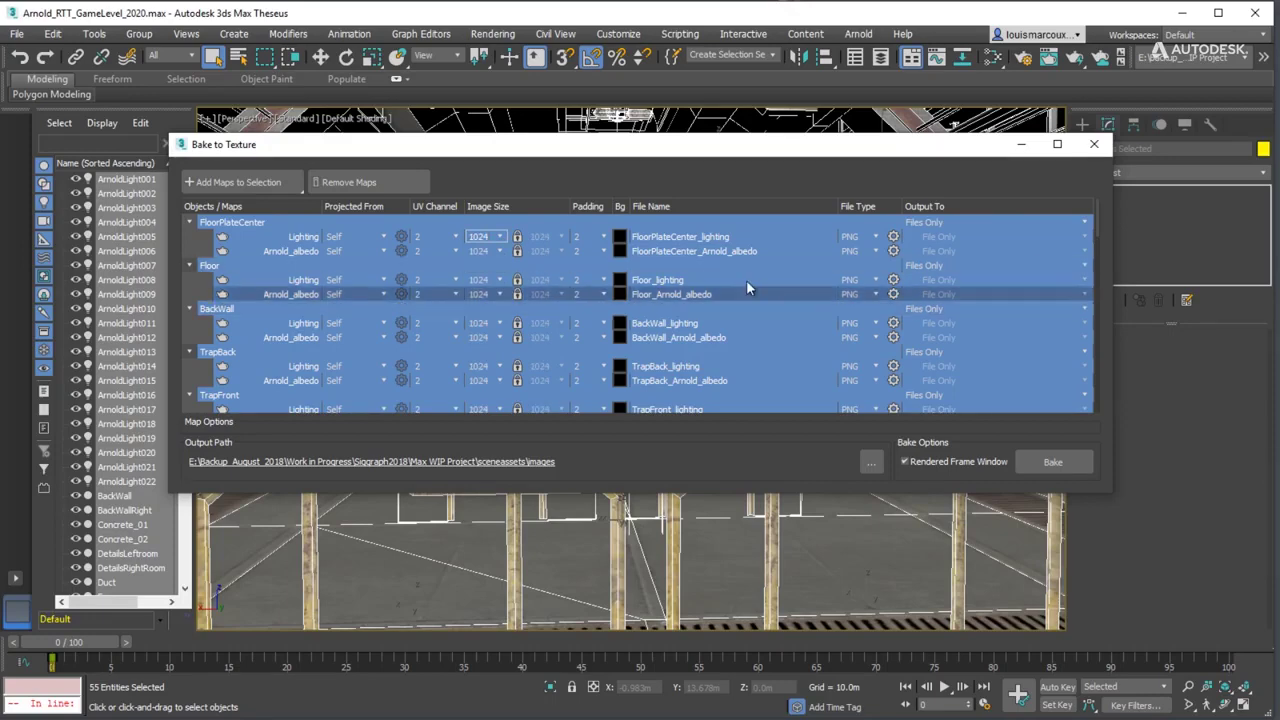
Set the file type of all the bake maps to BMP
{"action": "left_click", "coordinate": [875, 237]}
{"action": "left_click_drag", "start_coordinate": [878, 333], "coordinate": [878, 286]}
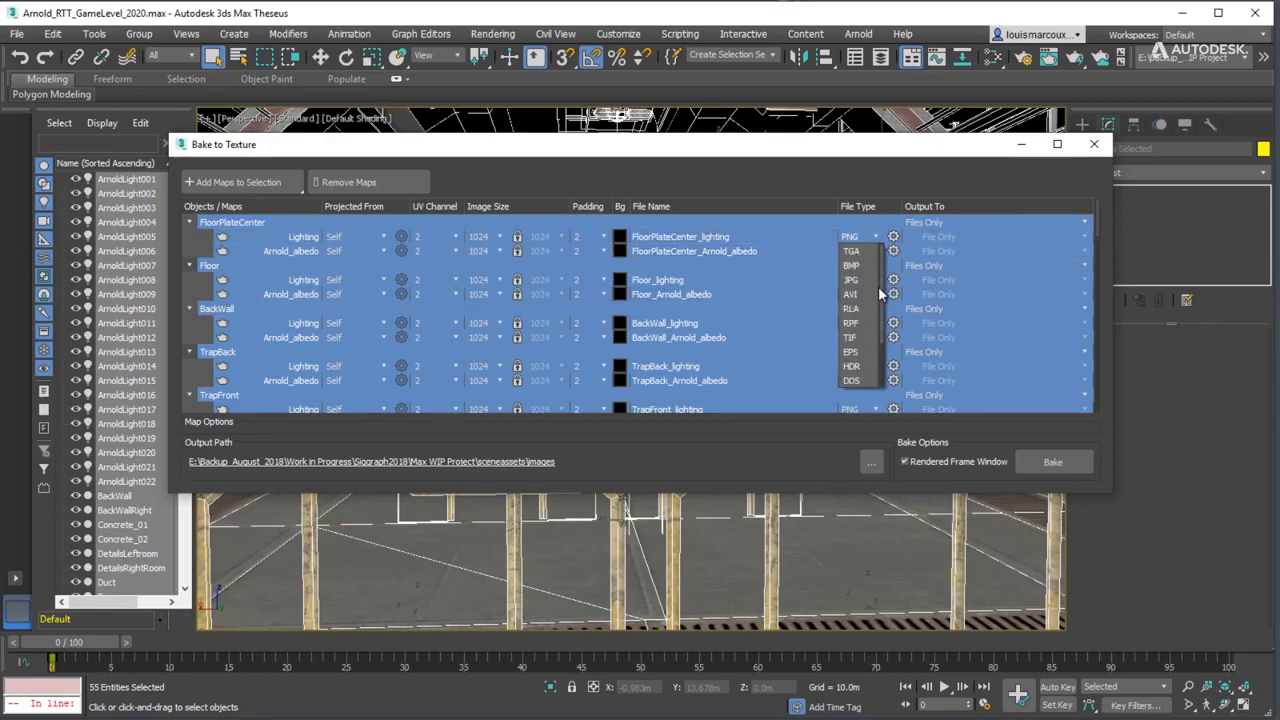
{"action": "left_click", "coordinate": [855, 268]}
Output the baked maps of all objects to a new Standard (Legacy) material
{"action": "left_click", "coordinate": [967, 222]}
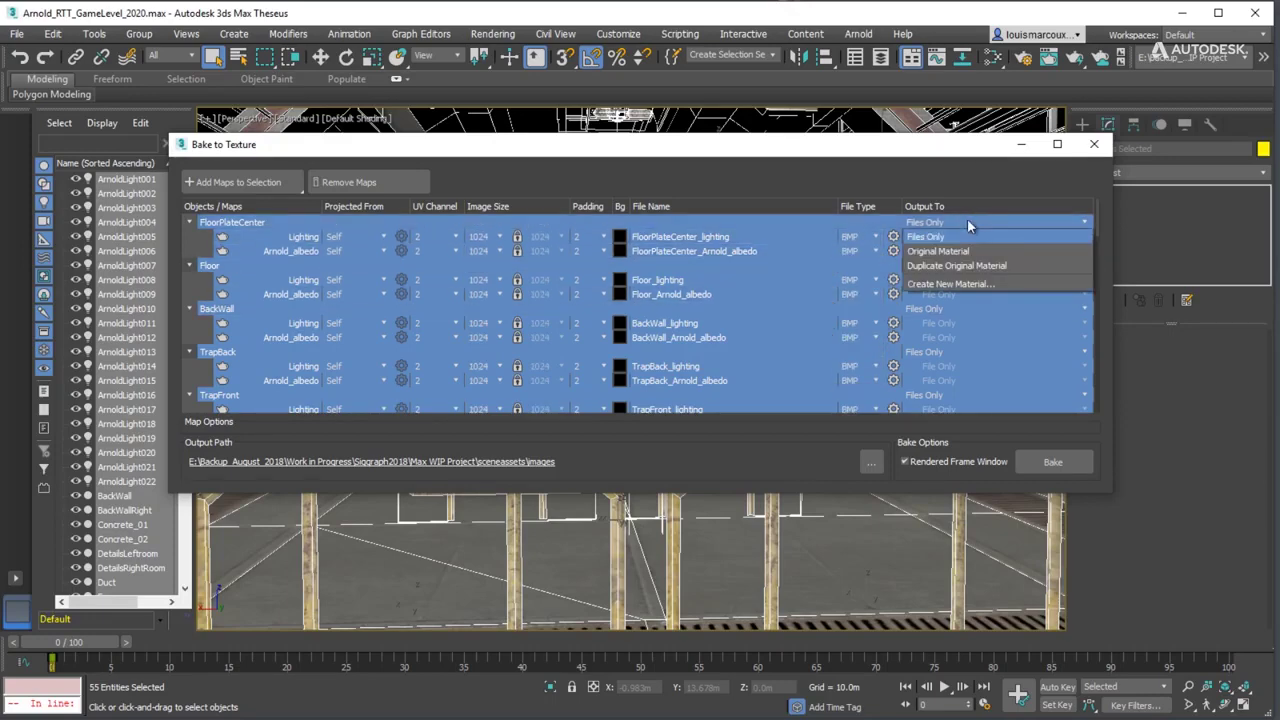
{"action": "left_click", "coordinate": [953, 284]}
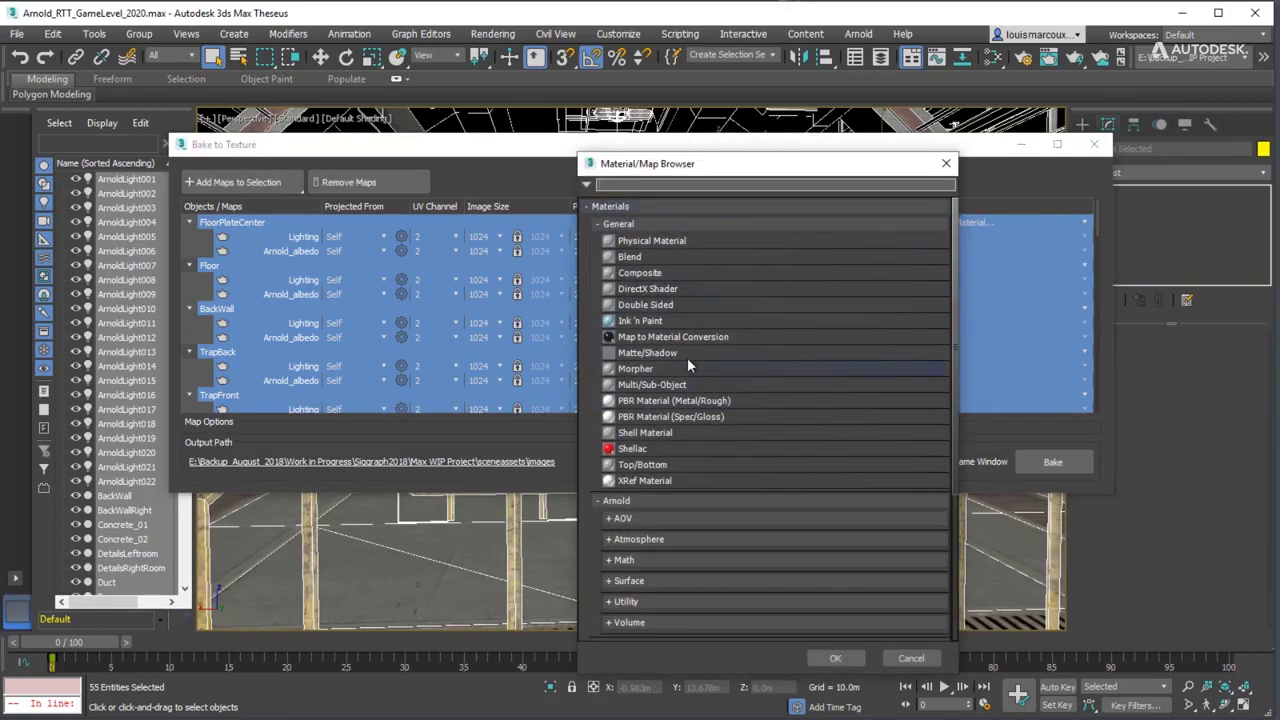
{"action": "scroll", "coordinate": [700, 352], "scroll_direction": "down", "scroll_amount": 5}
{"action": "left_click", "coordinate": [605, 472]}
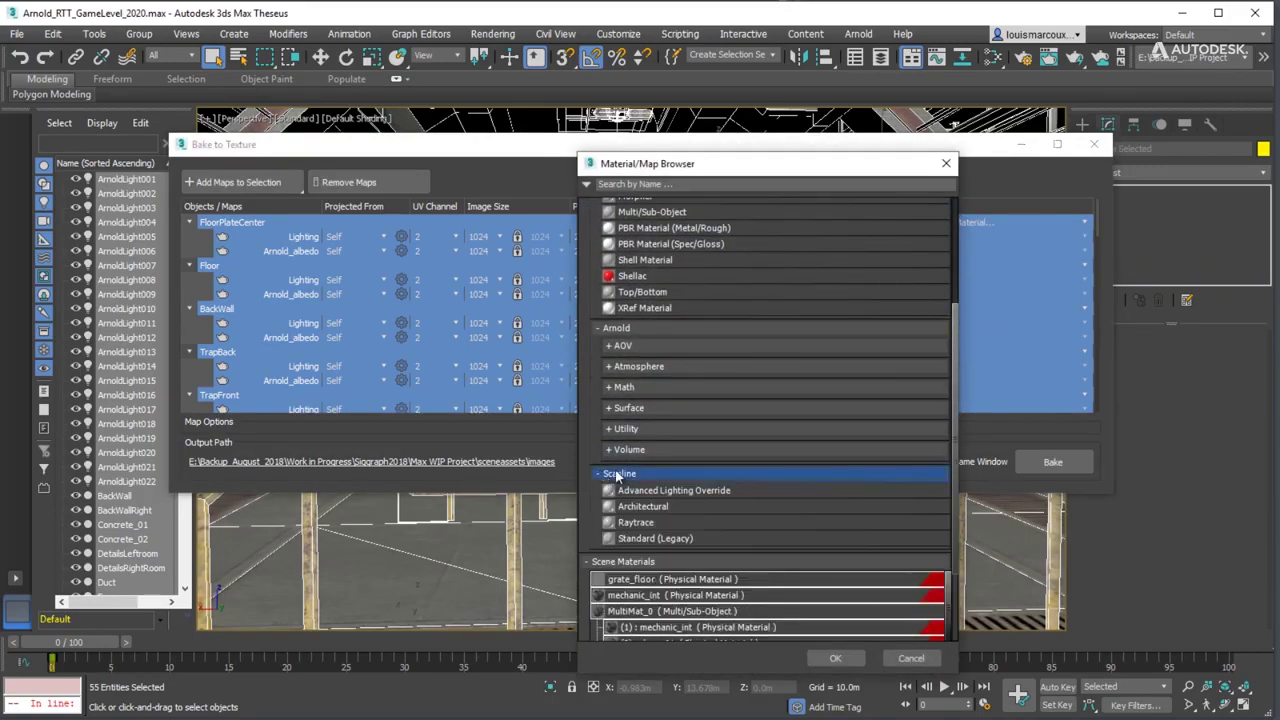
{"action": "left_click", "coordinate": [672, 540]}
{"action": "left_click", "coordinate": [835, 658]}
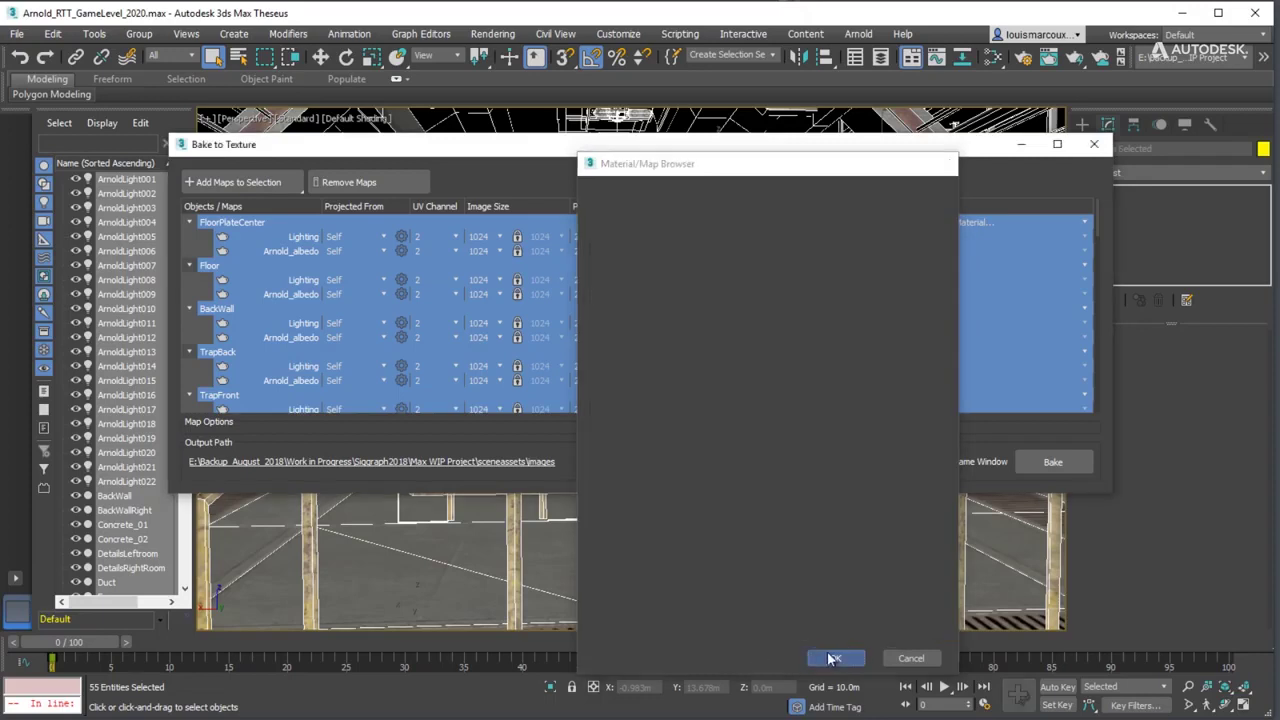
Assign the Lighting maps to Self-Illumination and the Arnold_albedo maps to Diffuse Color for all objects
{"action": "left_click", "coordinate": [995, 236]}
{"action": "left_click", "coordinate": [953, 337]}
{"action": "left_click", "coordinate": [958, 249]}
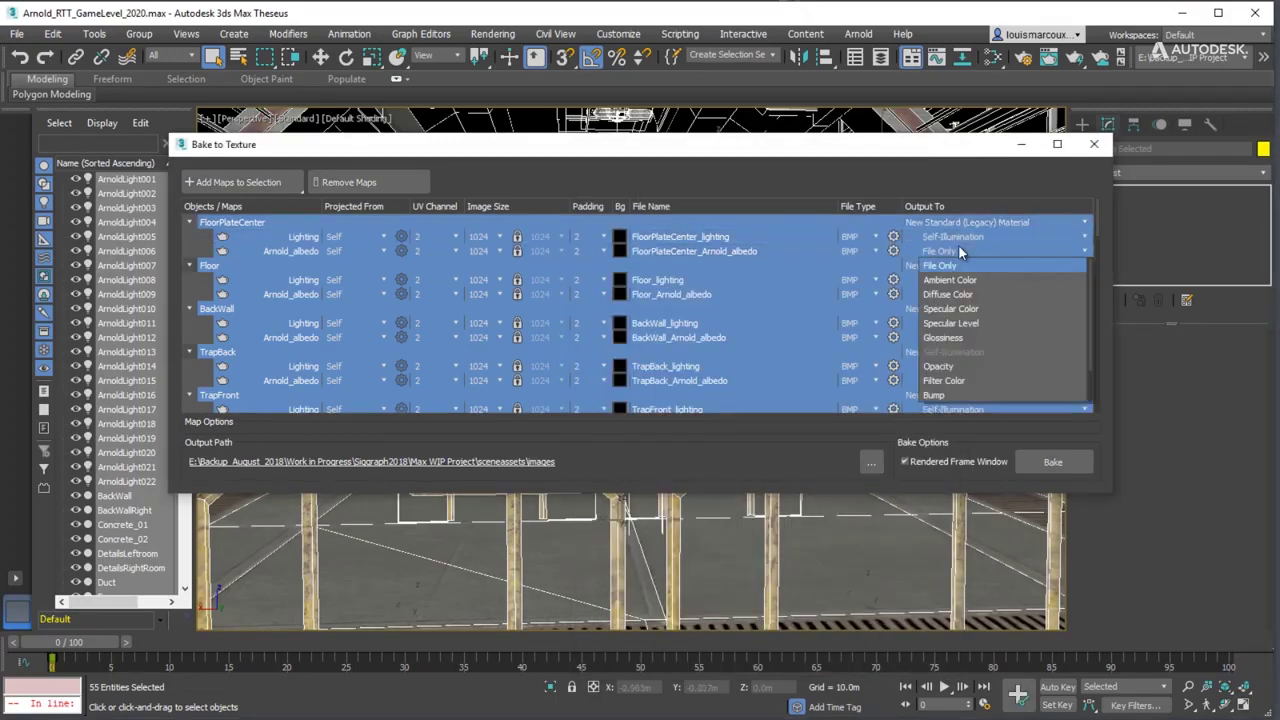
{"action": "left_click", "coordinate": [952, 294]}
{"action": "scroll", "coordinate": [1100, 256], "scroll_direction": "down", "scroll_amount": 8}
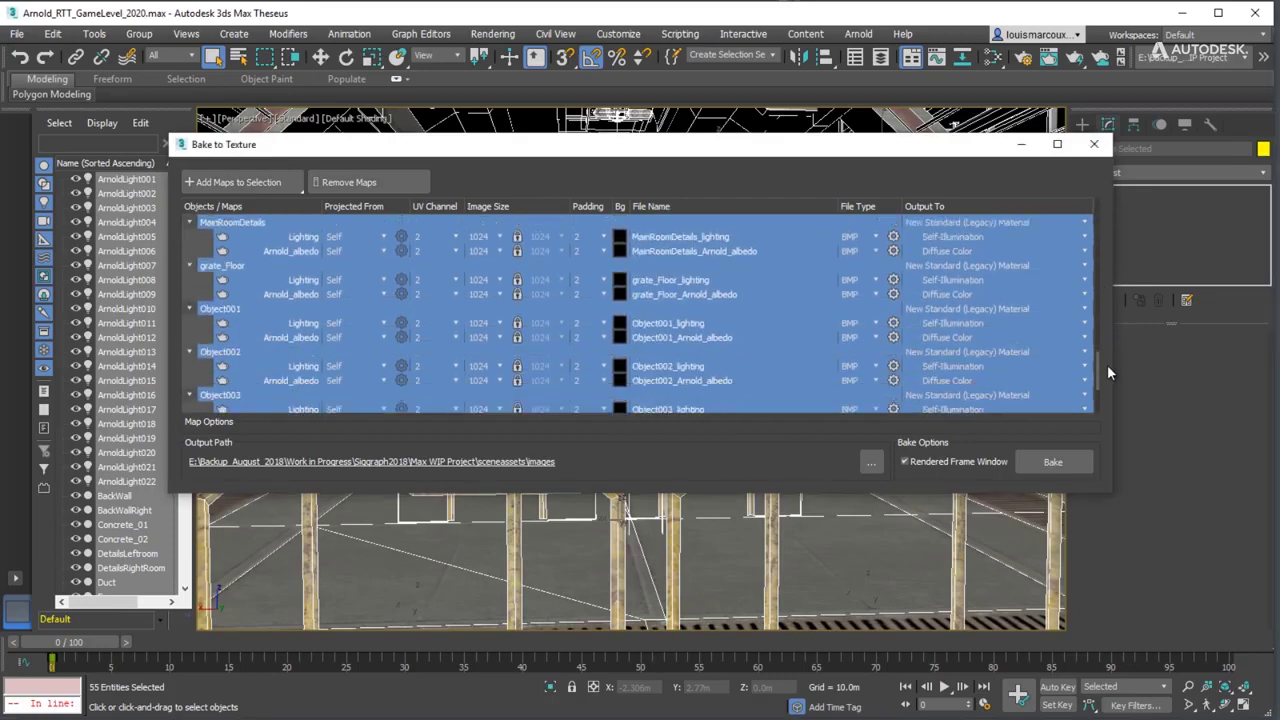
Set the bake output path to D:\Temp
{"action": "left_click", "coordinate": [871, 461]}
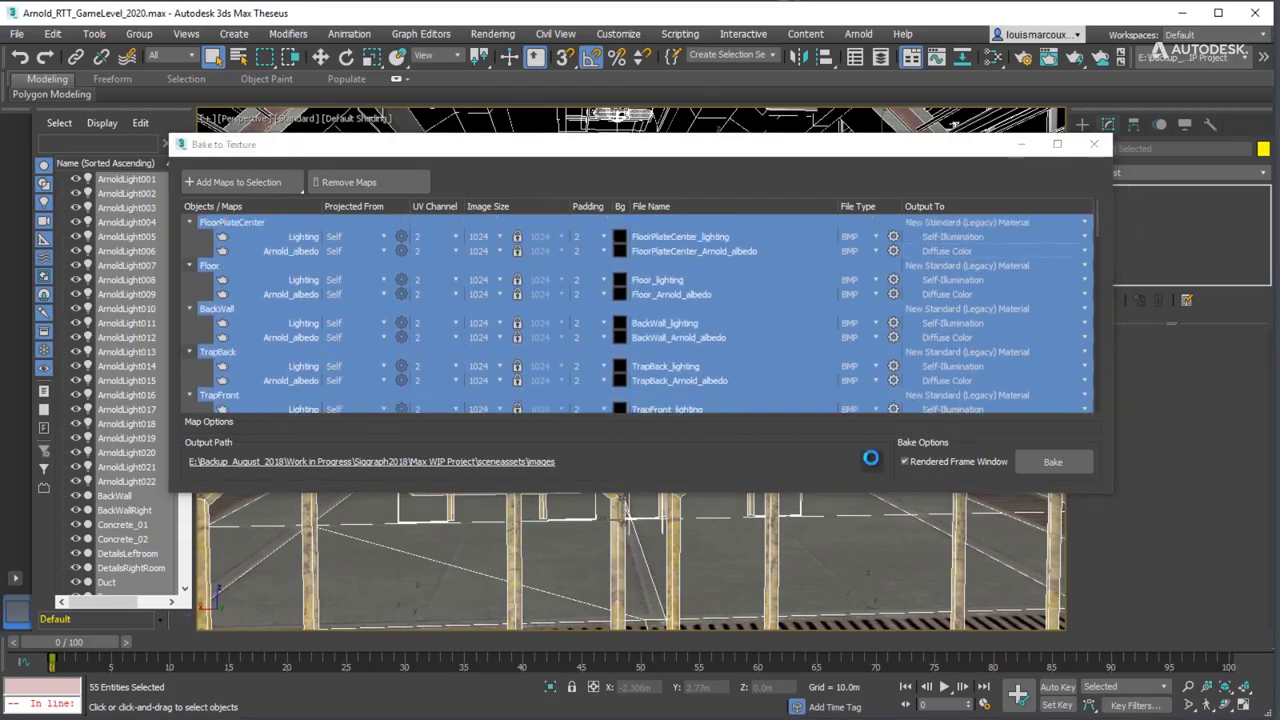
{"action": "left_click", "coordinate": [642, 478]}
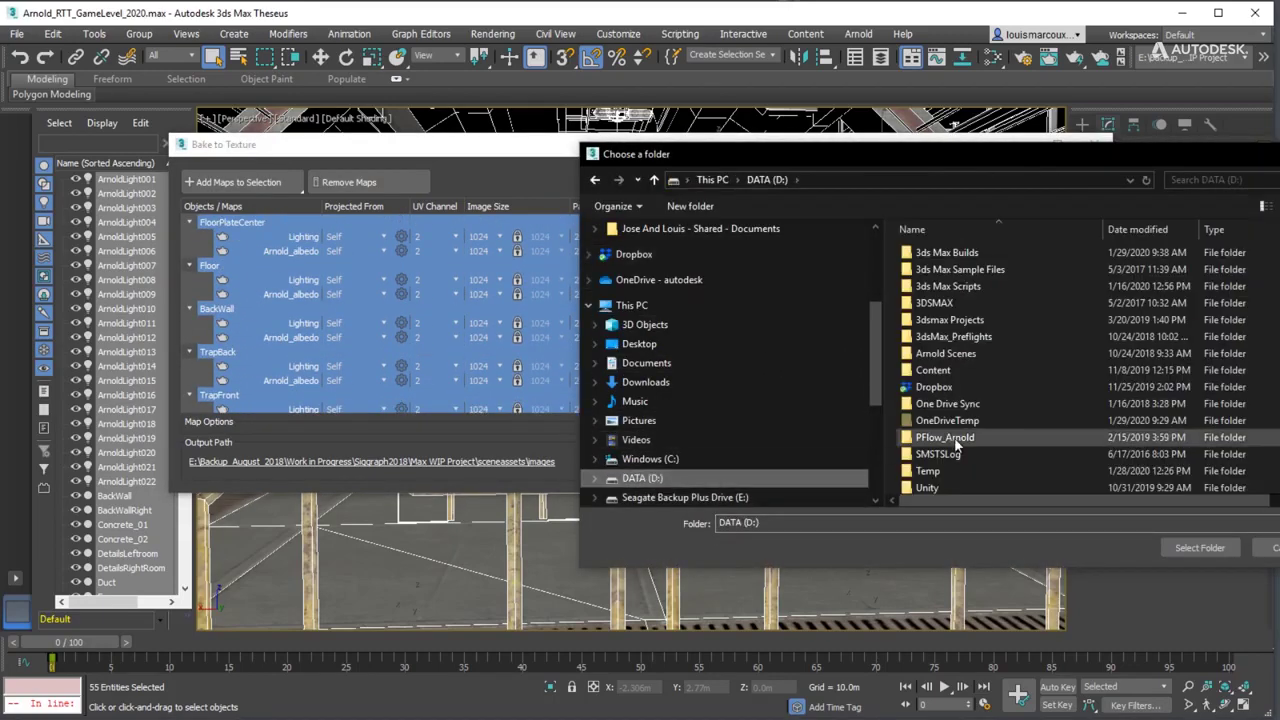
{"action": "double_click", "coordinate": [956, 442]}
{"action": "left_click", "coordinate": [1201, 547]}
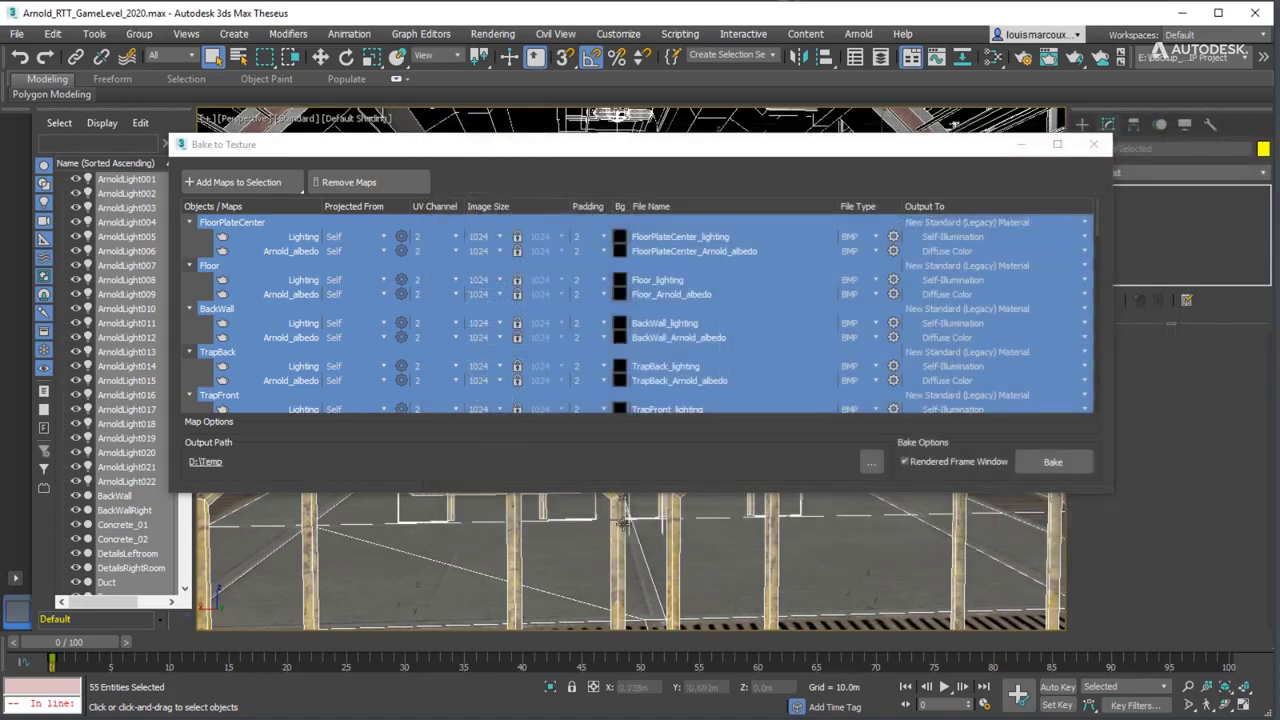
Start baking all the maps and show the lightMap pass in the rendered frame window
{"action": "left_click", "coordinate": [1066, 464]}
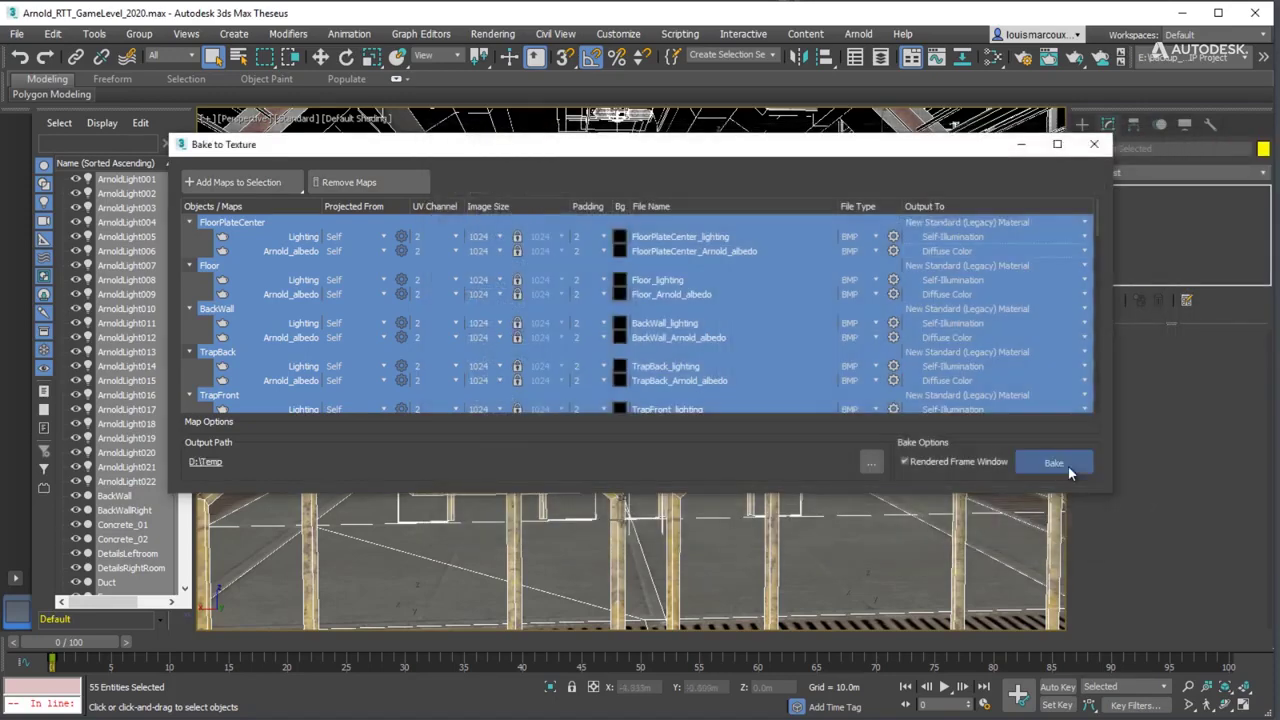
{"action": "left_click_drag", "start_coordinate": [499, 135], "coordinate": [263, 143]}
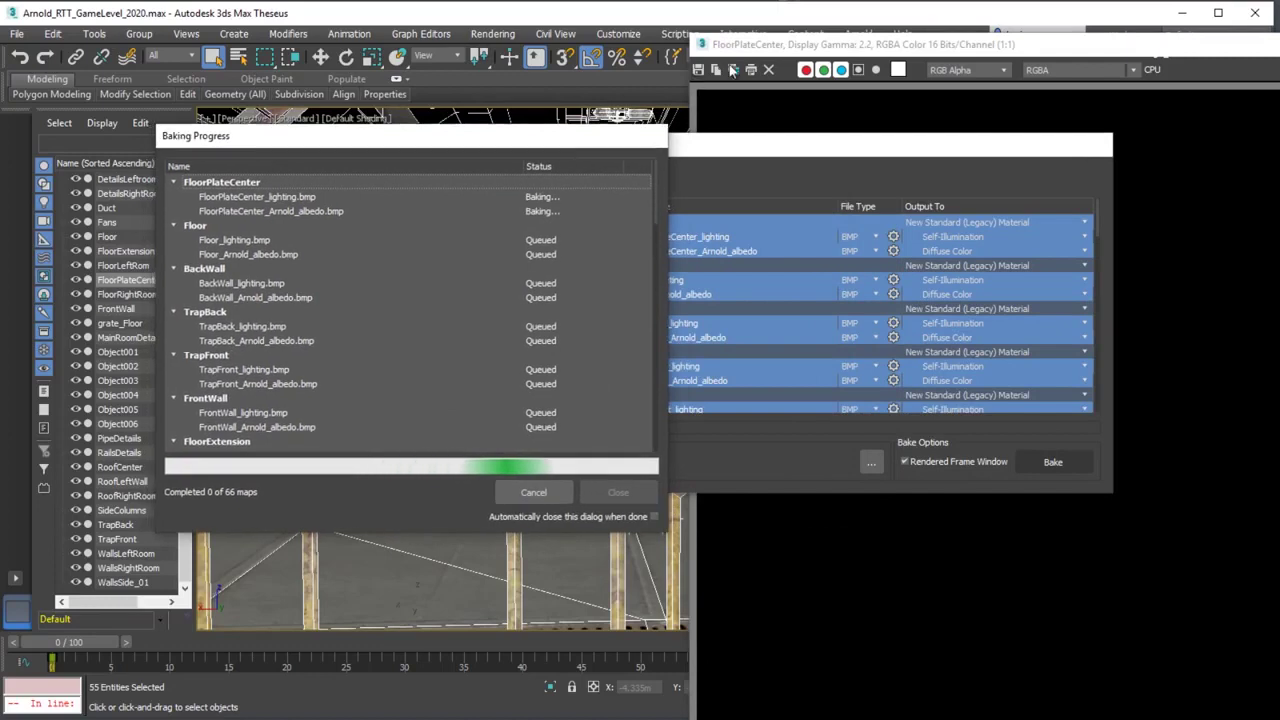
{"action": "left_click_drag", "start_coordinate": [860, 46], "coordinate": [606, 30]}
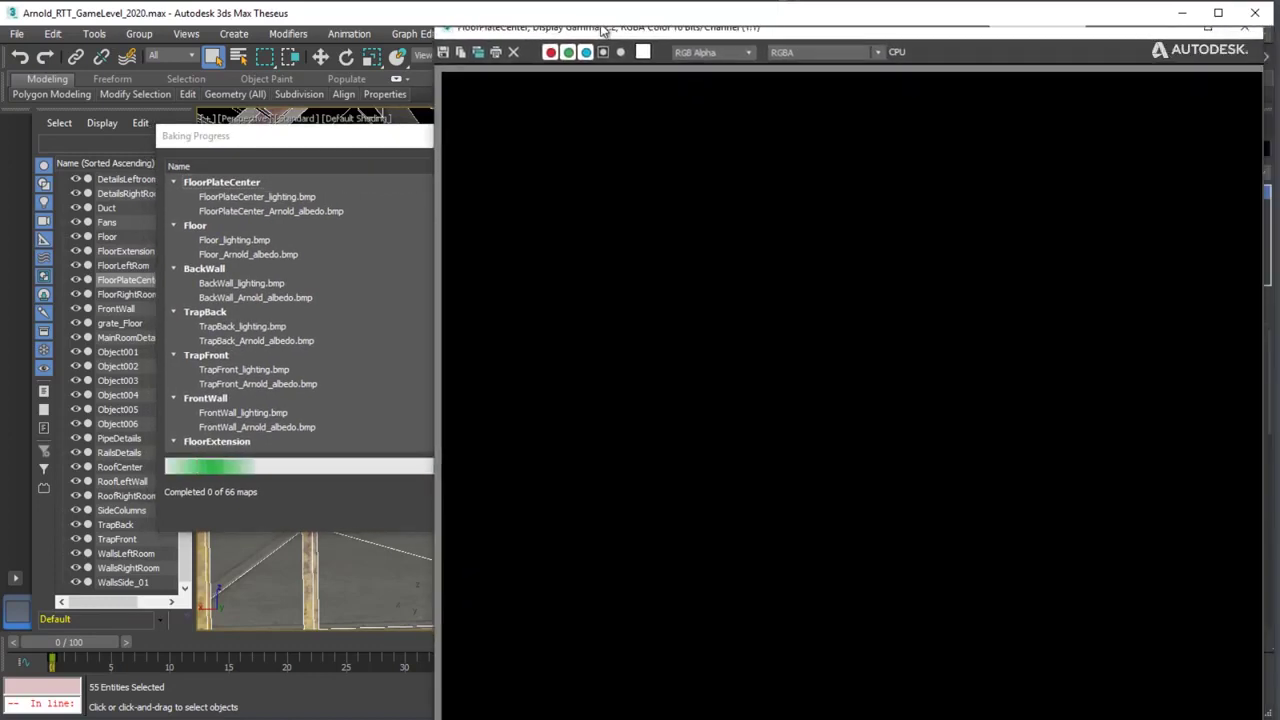
{"action": "left_click", "coordinate": [829, 52]}
{"action": "left_click", "coordinate": [784, 79]}
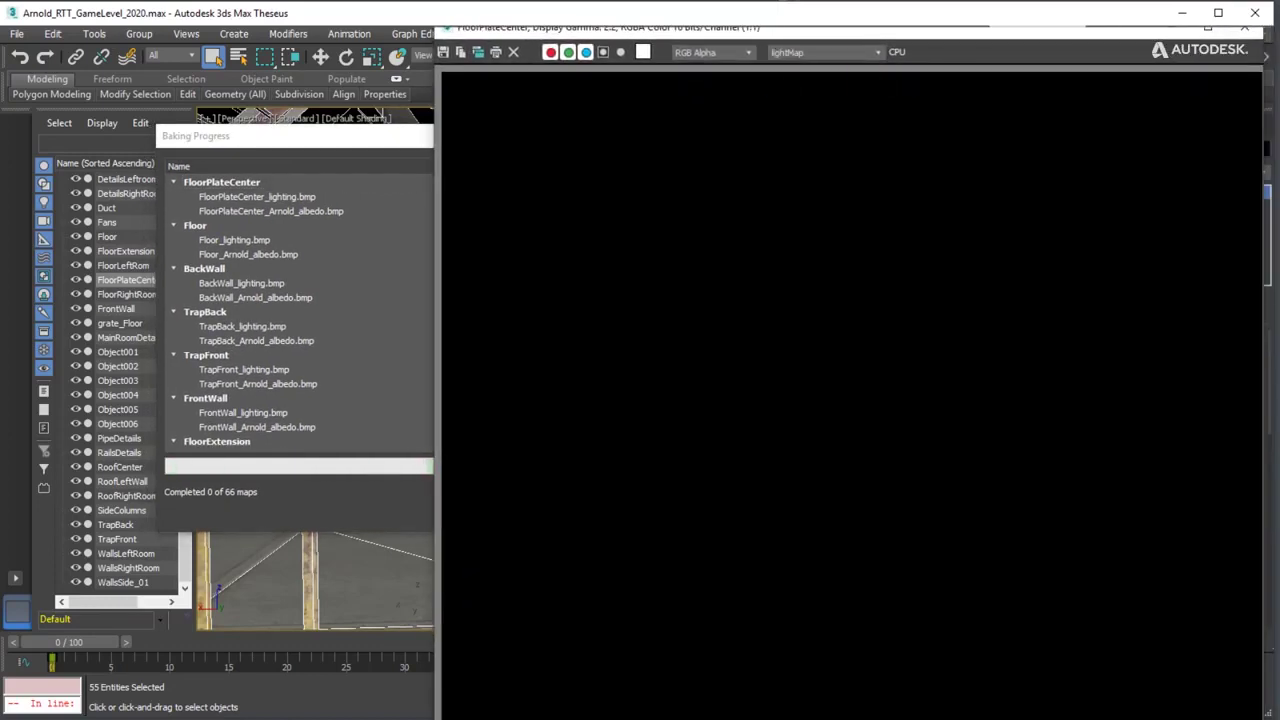
Move the rendered frame window aside to follow the baking progress
{"action": "left_click_drag", "start_coordinate": [600, 27], "coordinate": [541, 68]}
{"action": "left_click_drag", "start_coordinate": [938, 56], "coordinate": [1112, 37]}
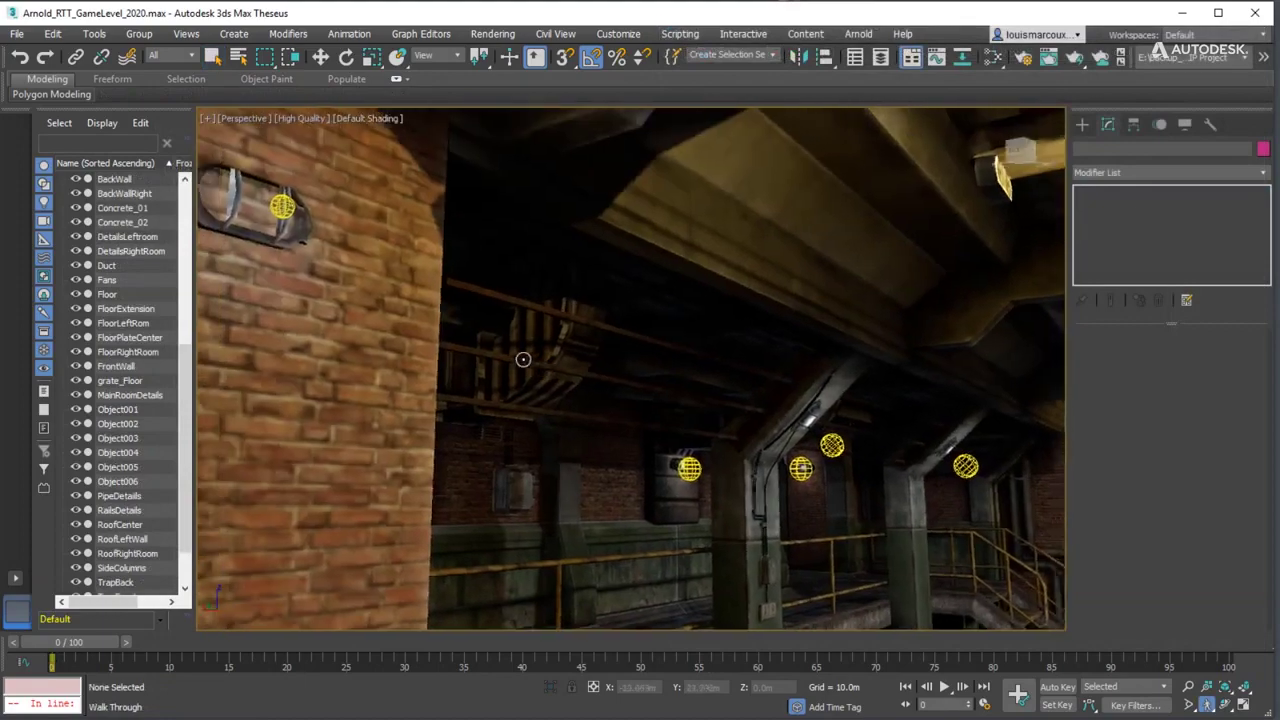
Walk through the level in the Perspective viewport to examine the baked lighting on the brick walls, fan and floor
{"action": "left_click_drag", "start_coordinate": [491, 356], "coordinate": [616, 403]}
{"action": "key", "text": "w"}
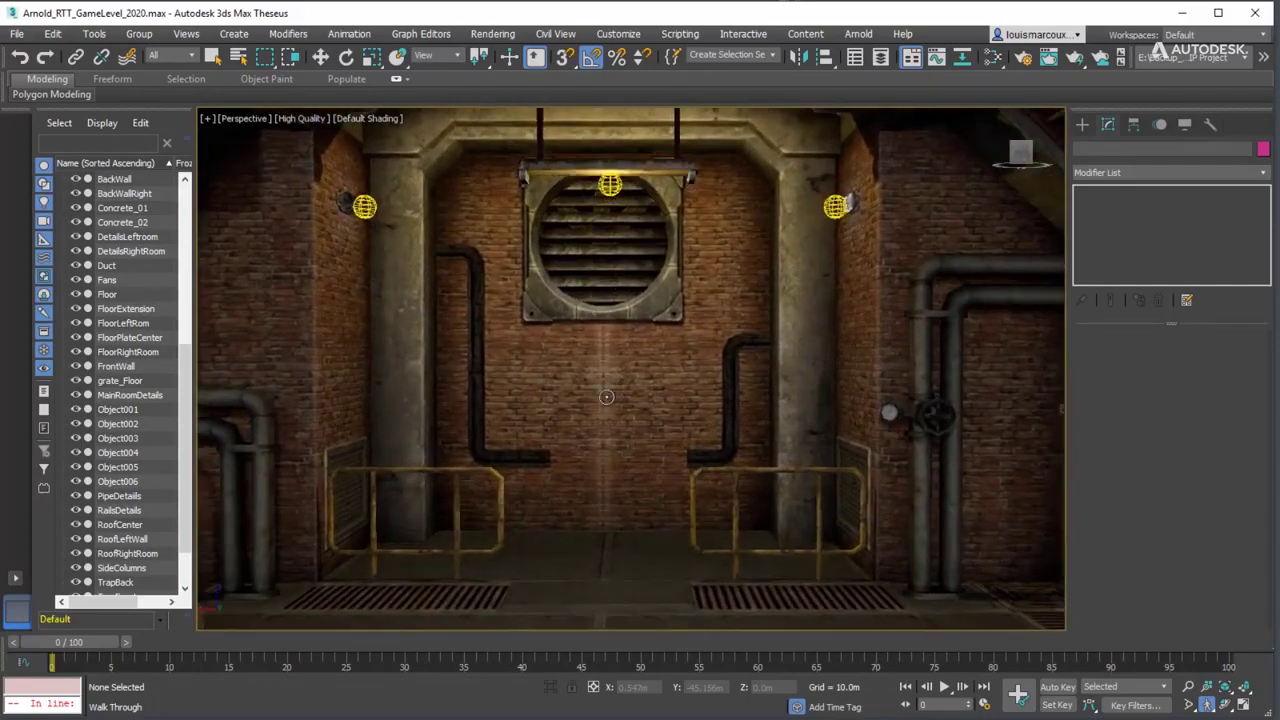
{"action": "left_click_drag", "start_coordinate": [617, 385], "coordinate": [769, 397]}
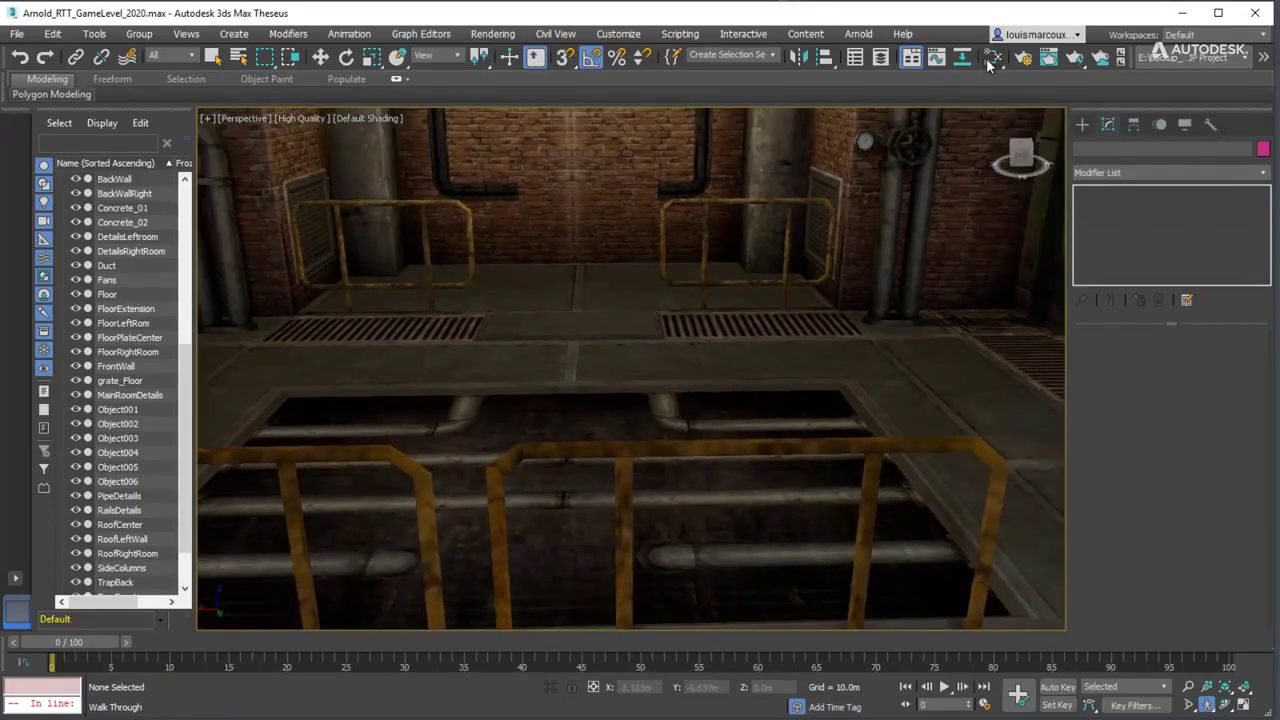
Pick the floor's material from the scene into the Slate Material Editor to show its node network
{"action": "key", "text": "m"}
{"action": "left_click", "coordinate": [49, 79]}
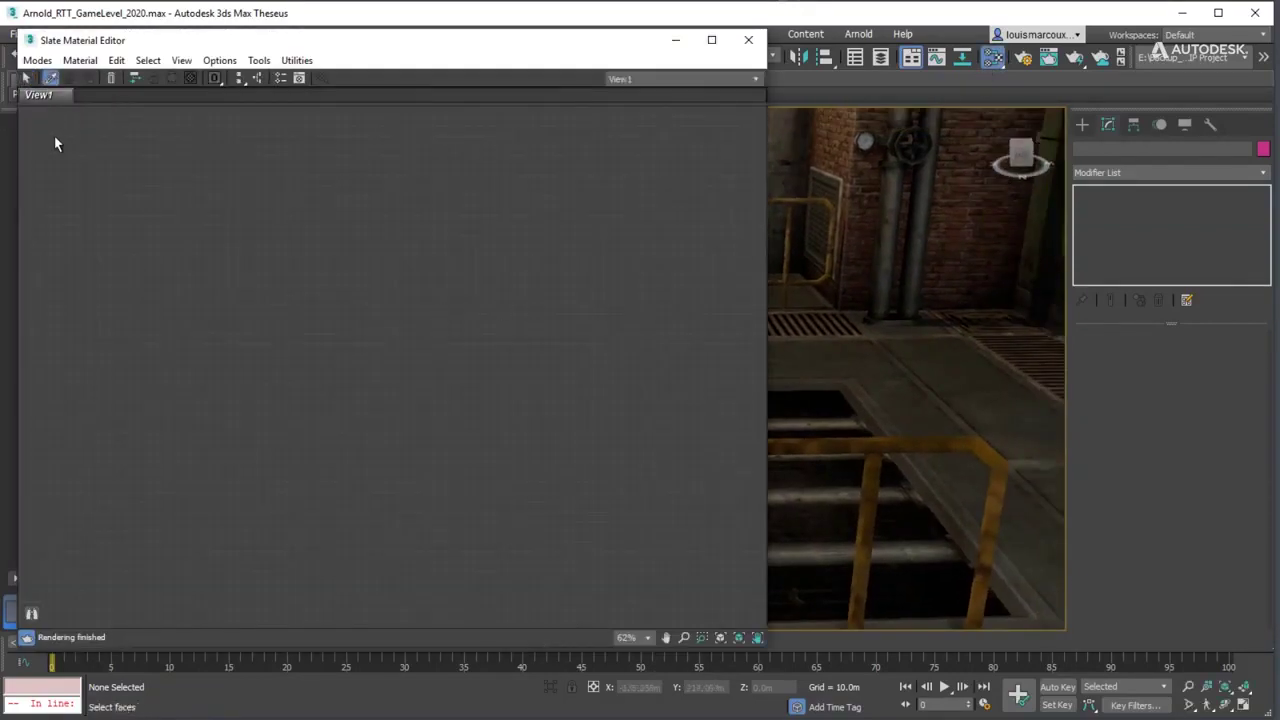
{"action": "left_click", "coordinate": [943, 414]}
{"action": "middle_click_drag", "start_coordinate": [534, 320], "coordinate": [544, 318]}
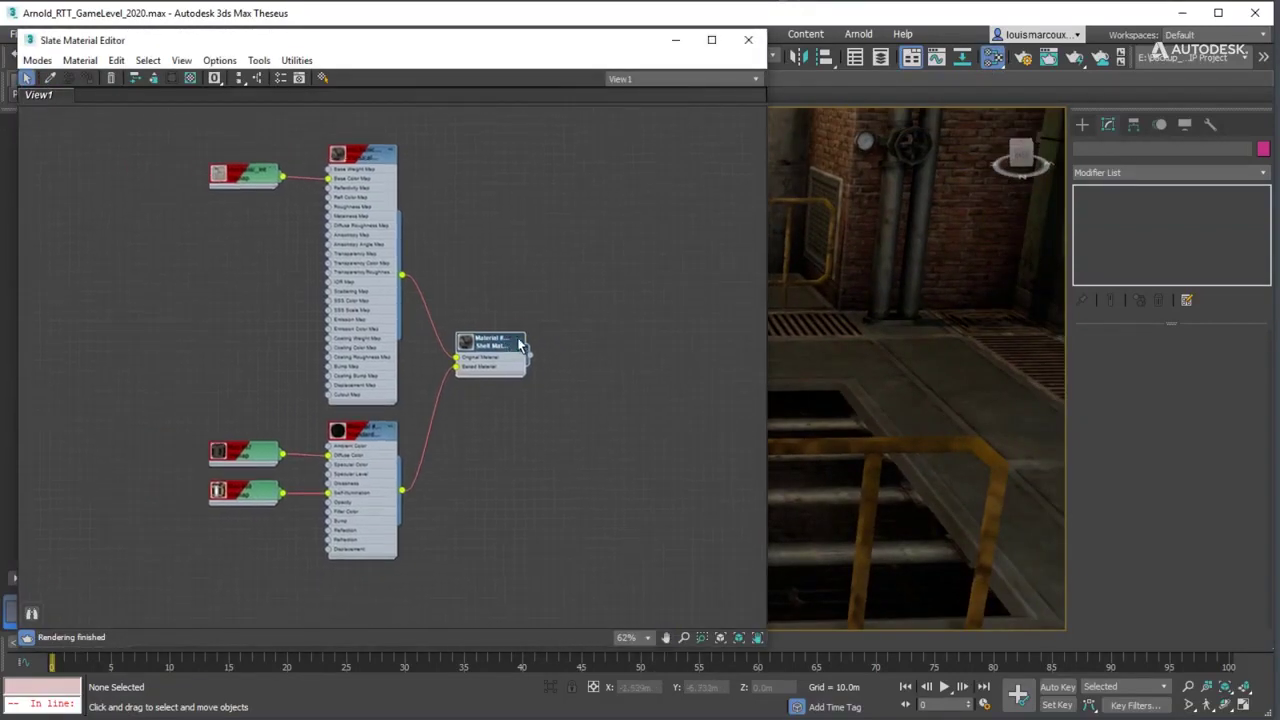
Examine the Shell material's original and baked branches, and open the parameters of the bitmaps feeding Diffuse Color and Self-Illumination
{"action": "scroll", "coordinate": [470, 375], "scroll_direction": "up", "scroll_amount": 3}
{"action": "middle_click_drag", "start_coordinate": [463, 380], "coordinate": [501, 323]}
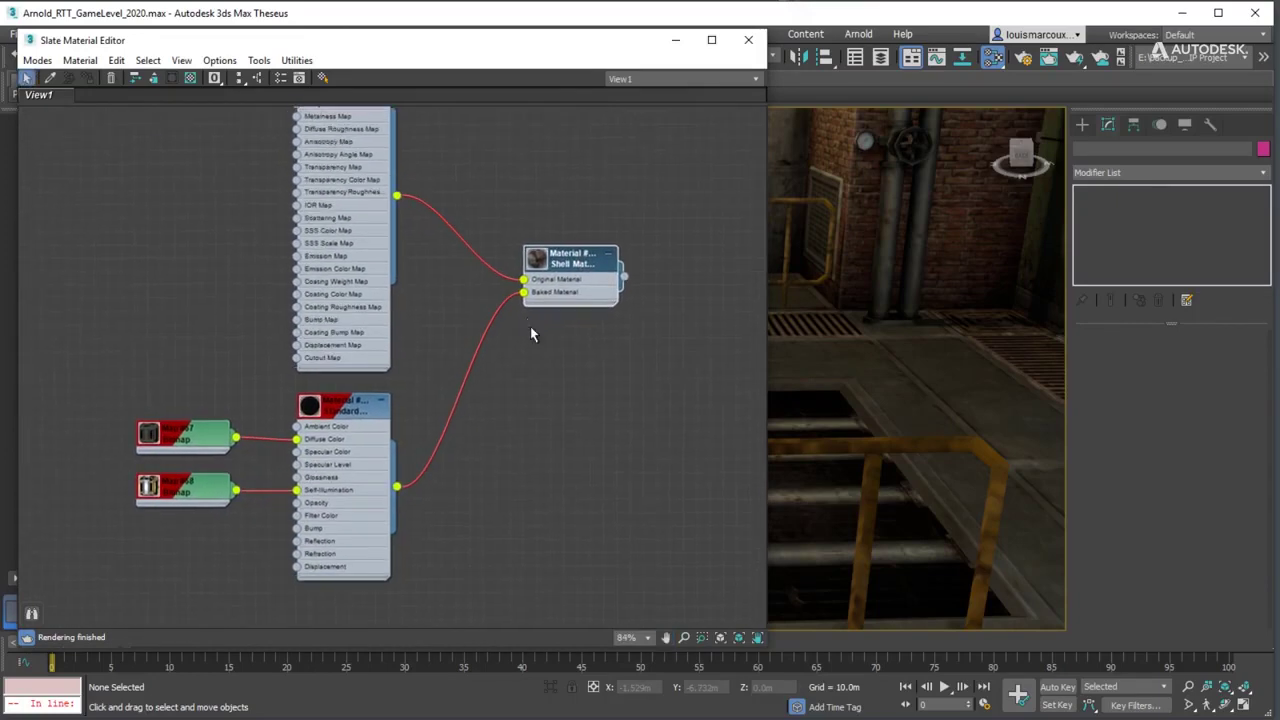
{"action": "left_click_drag", "start_coordinate": [346, 406], "coordinate": [358, 406]}
{"action": "double_click", "coordinate": [177, 438]}
{"action": "double_click", "coordinate": [184, 483]}
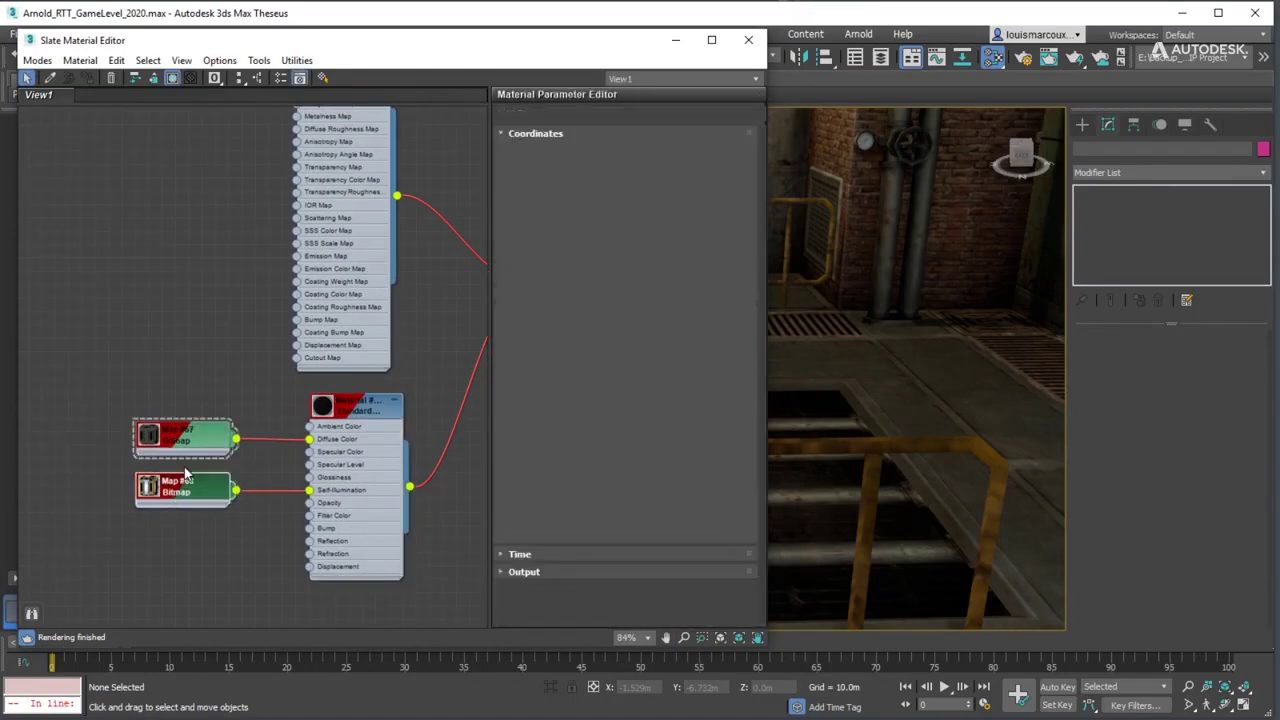
{"action": "middle_click_drag", "start_coordinate": [212, 297], "coordinate": [191, 449]}
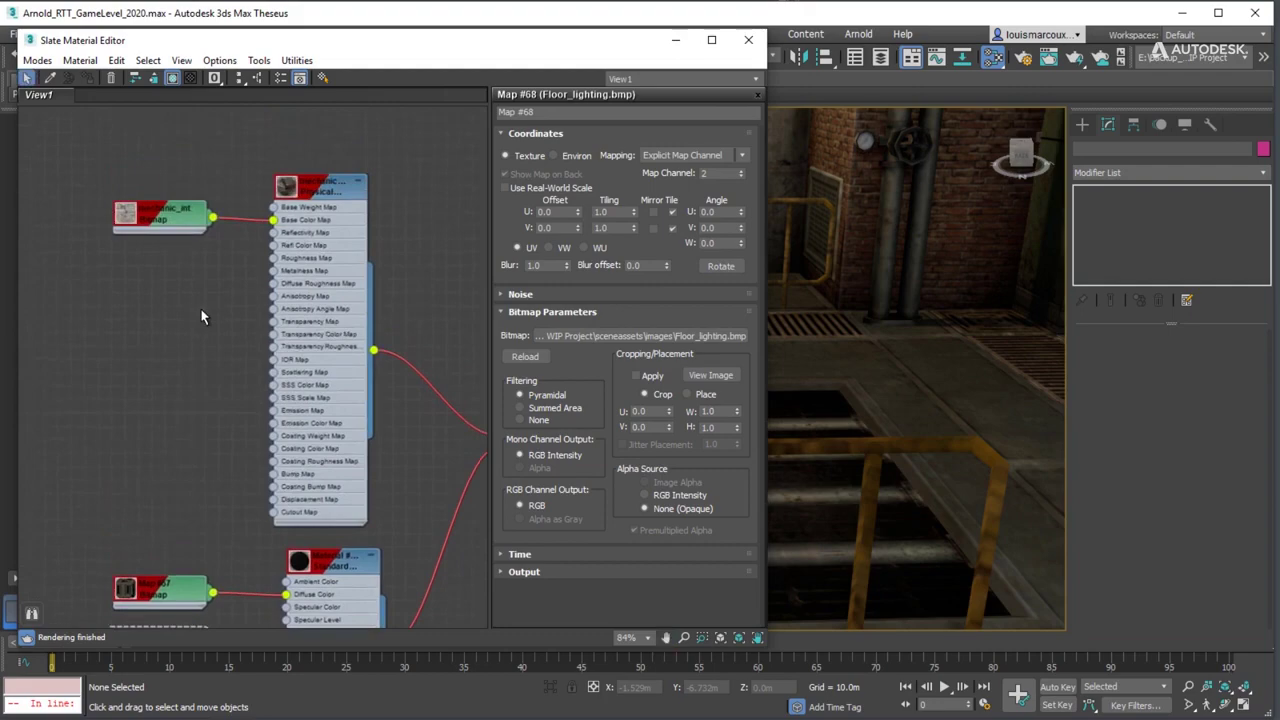
Close the Slate Material Editor and look back up at the brick wall with the fan in the Perspective viewport
{"action": "left_click", "coordinate": [751, 43]}
{"action": "key", "text": "Up"}
{"action": "left_click_drag", "start_coordinate": [612, 364], "coordinate": [612, 291]}
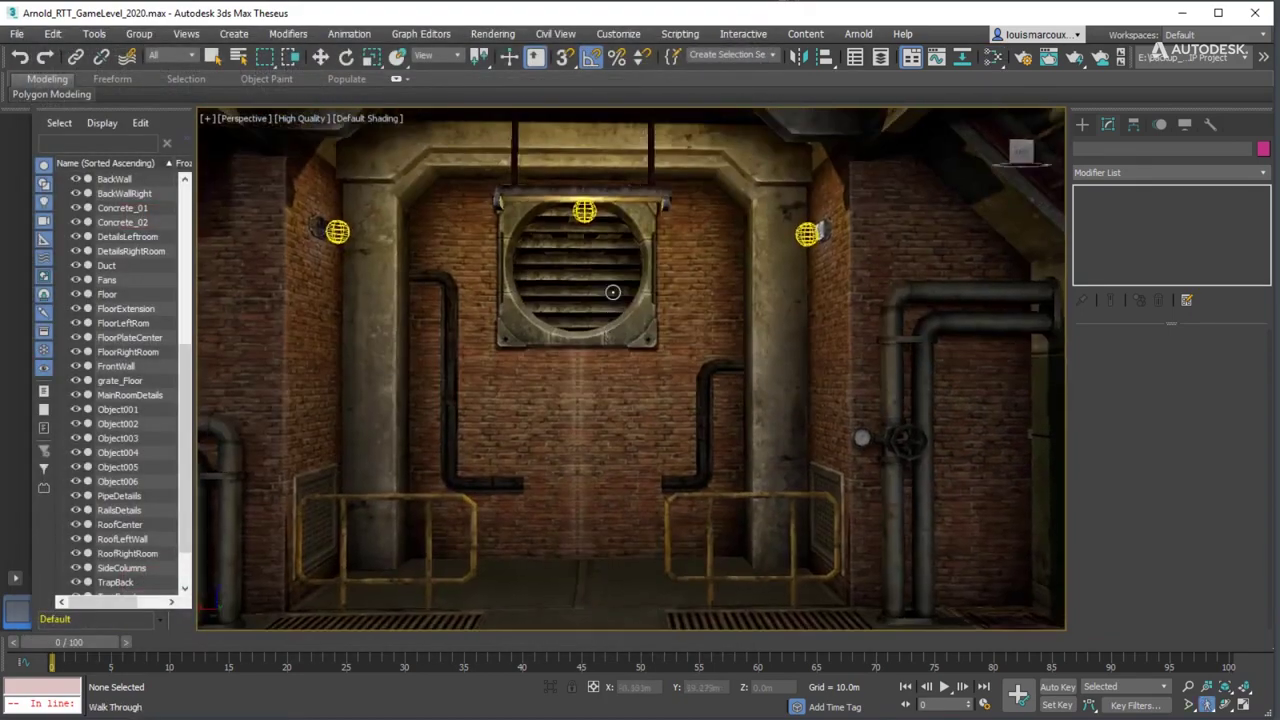